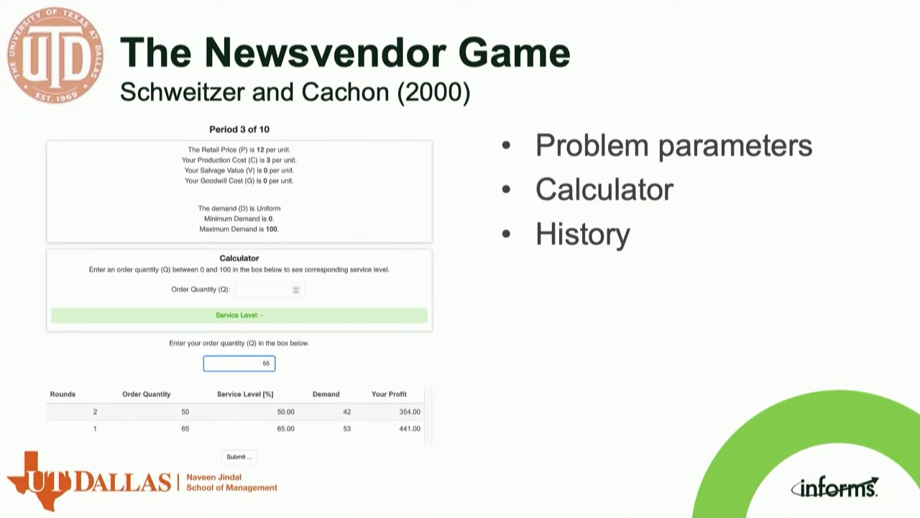
# End the slide show, switch to Firefox, and expand The Newsvendor Game in an enlarged browser window
pyautogui.press('Escape')
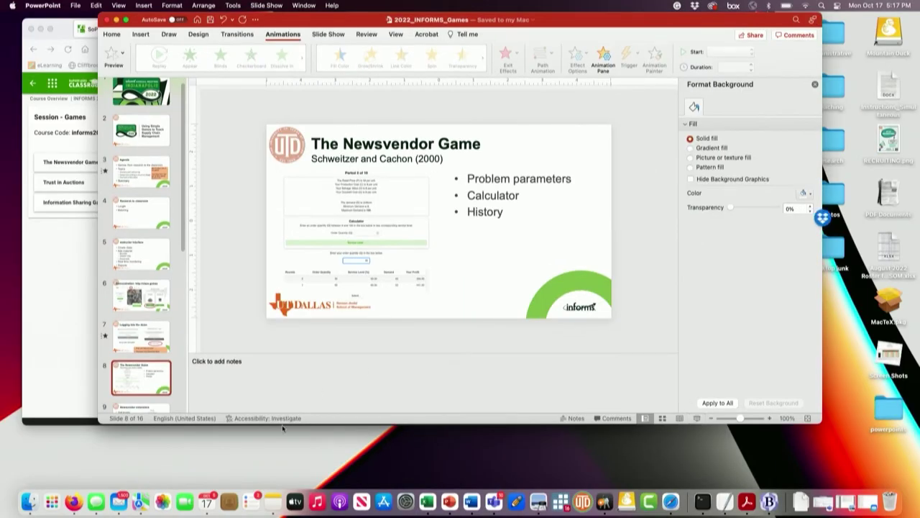
pyautogui.click(74, 501)
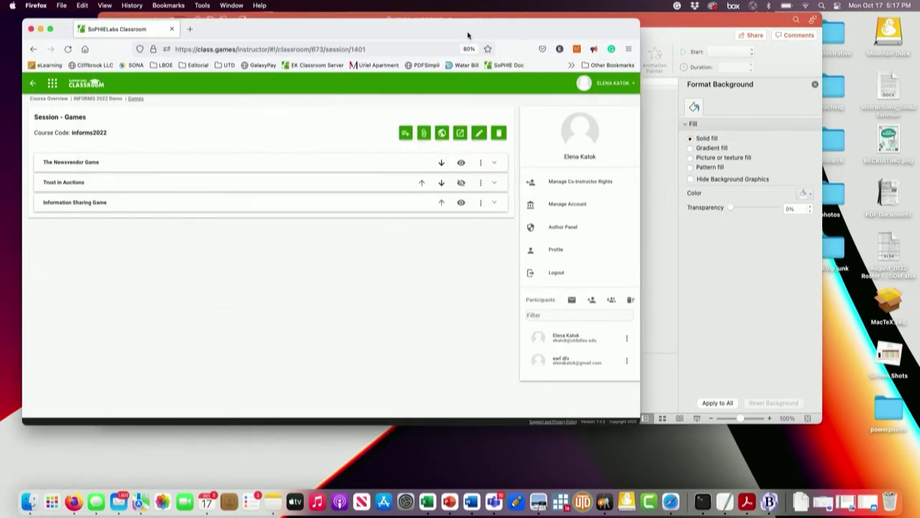
pyautogui.moveTo(467, 35)
pyautogui.mouseDown()
pyautogui.moveTo(489, 39)
pyautogui.moveTo(464, 35)
pyautogui.mouseUp()
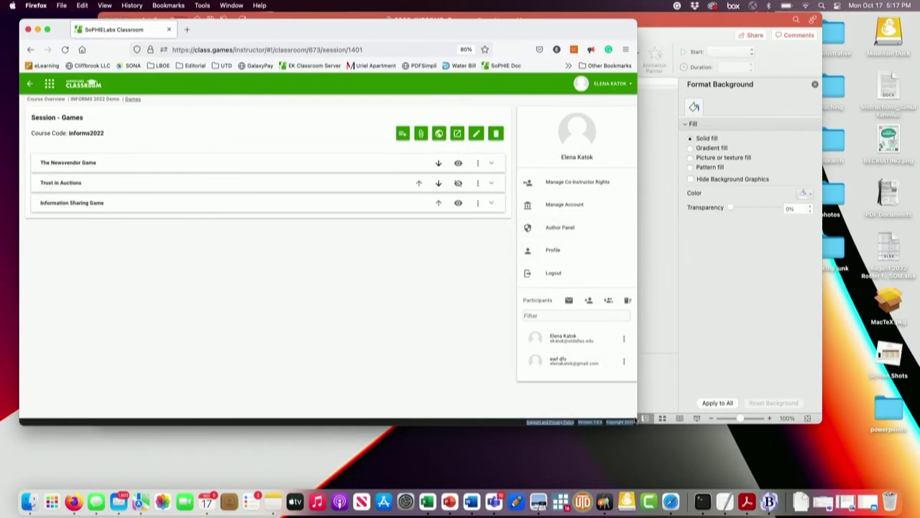
pyautogui.moveTo(637, 420); pyautogui.dragTo(706, 479)
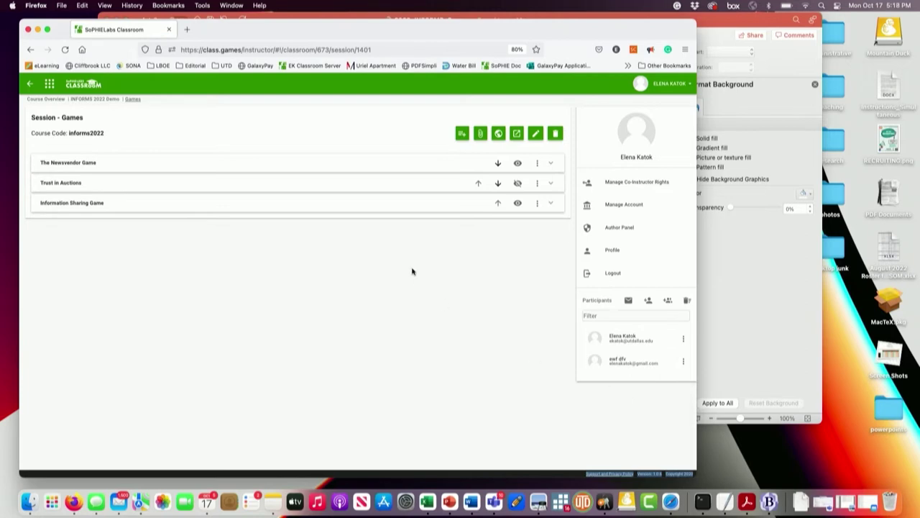
pyautogui.click(384, 168)
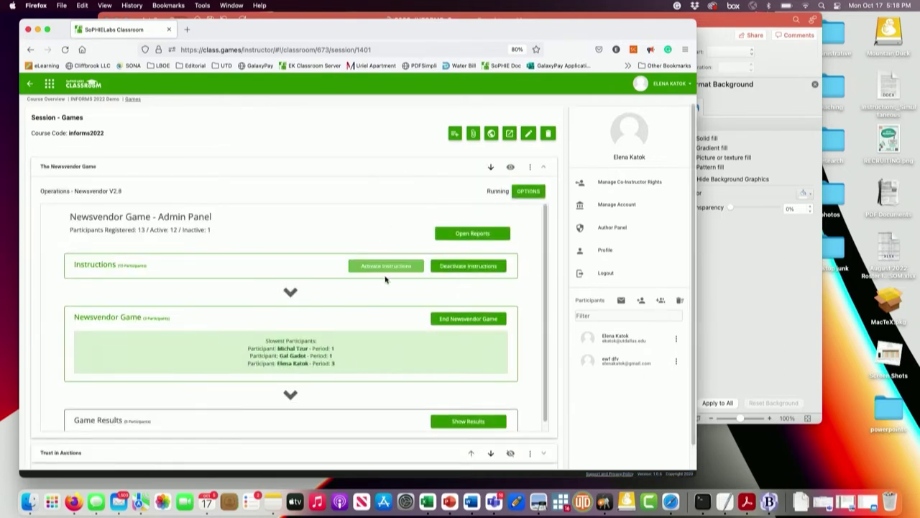
pyautogui.scroll(-1, 385, 279)
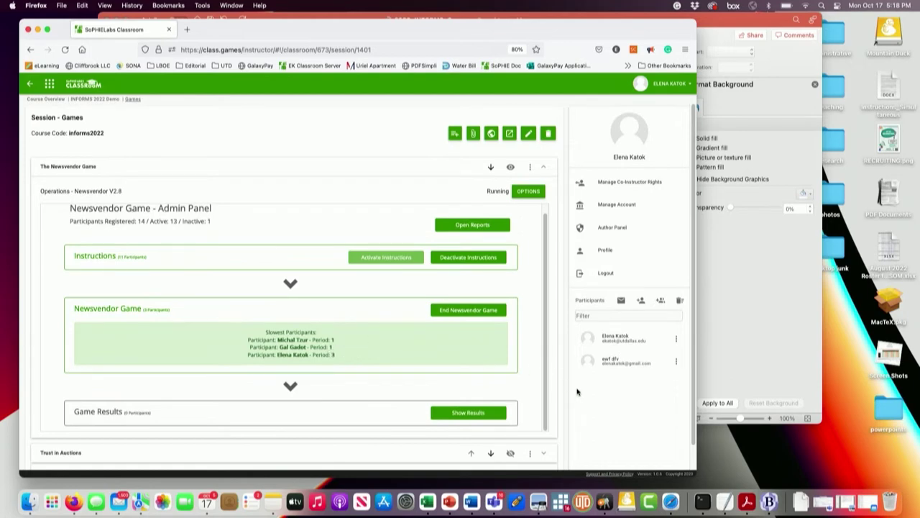
# Reload the Games session page and expand The Newsvendor Game's admin panel again
pyautogui.rightClick(608, 387)
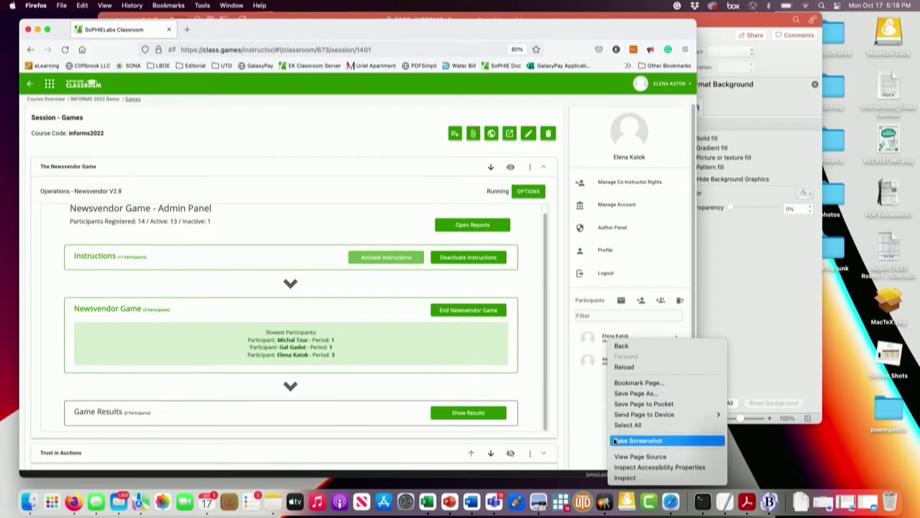
pyautogui.click(617, 368)
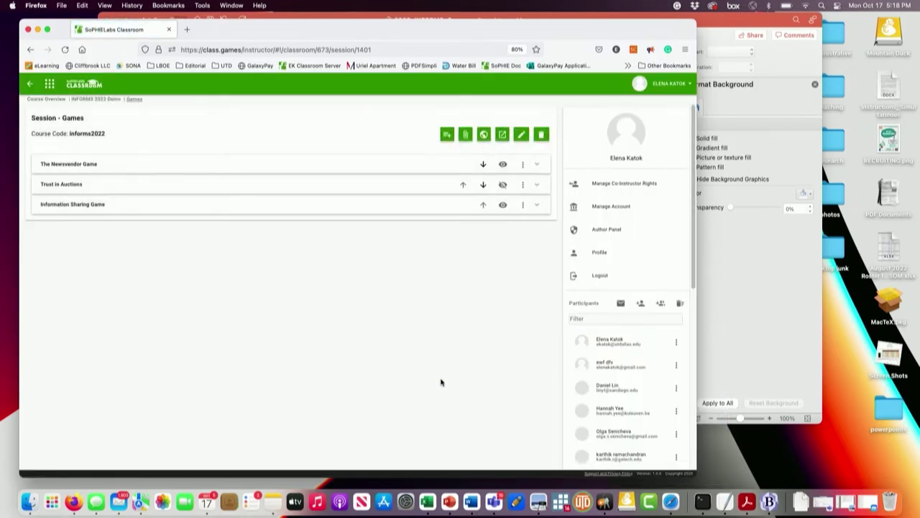
pyautogui.click(363, 166)
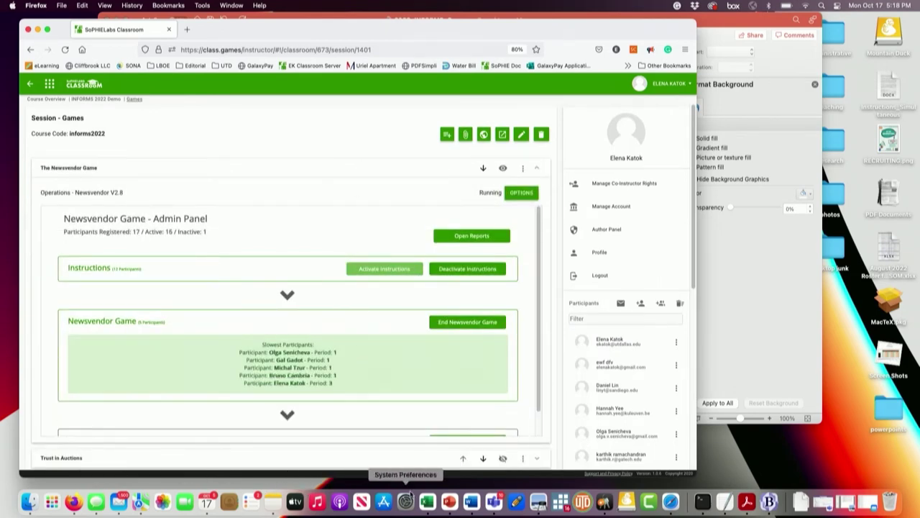
# Switch to PowerPoint, present The Newsvendor Game slide full screen, and end the slide show
pyautogui.click(449, 501)
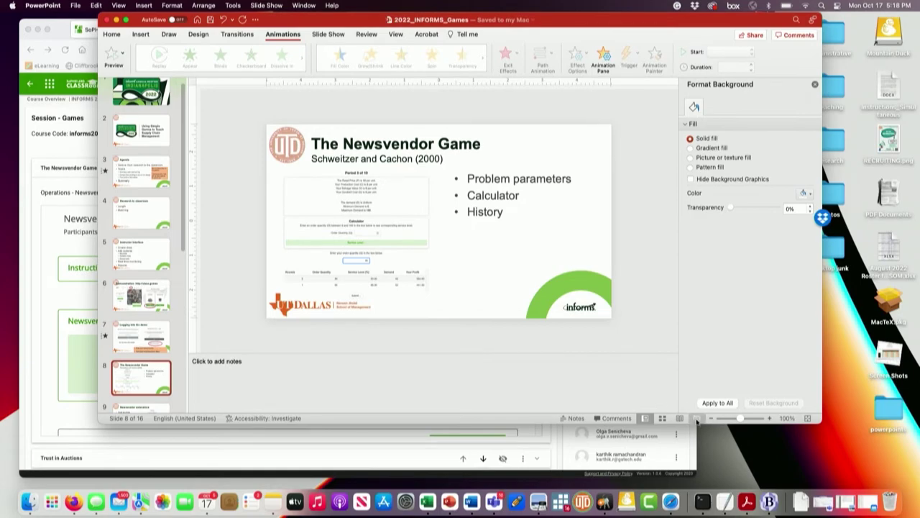
pyautogui.click(696, 419)
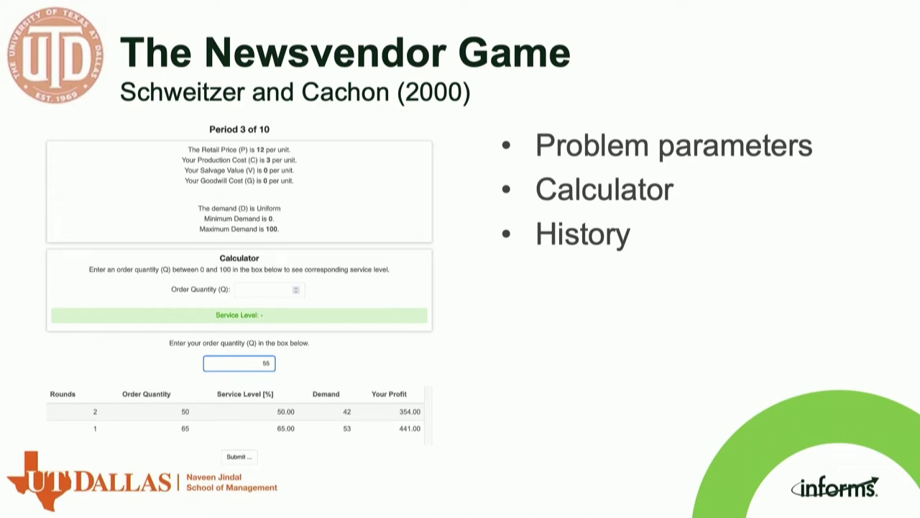
pyautogui.press('Escape')
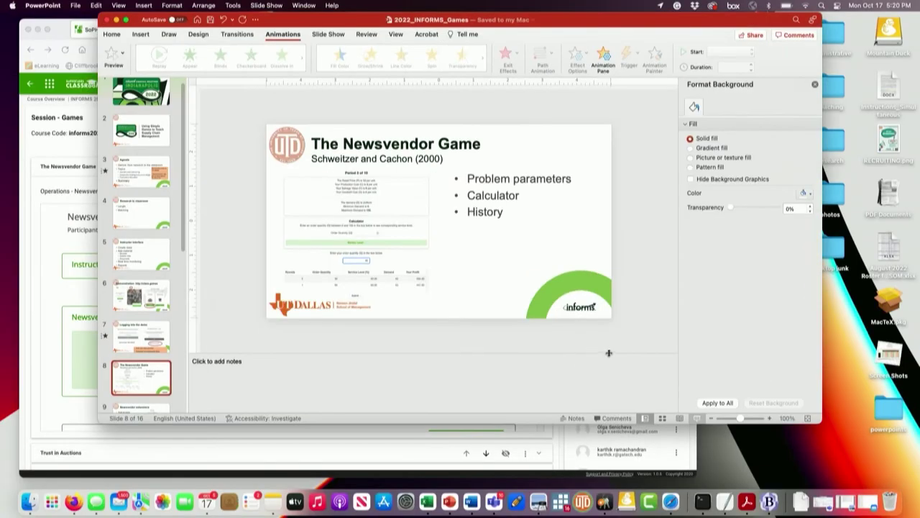
# Return to Firefox, check participant progress in the Newsvendor Game admin panel, and widen the browser window
pyautogui.click(56, 301)
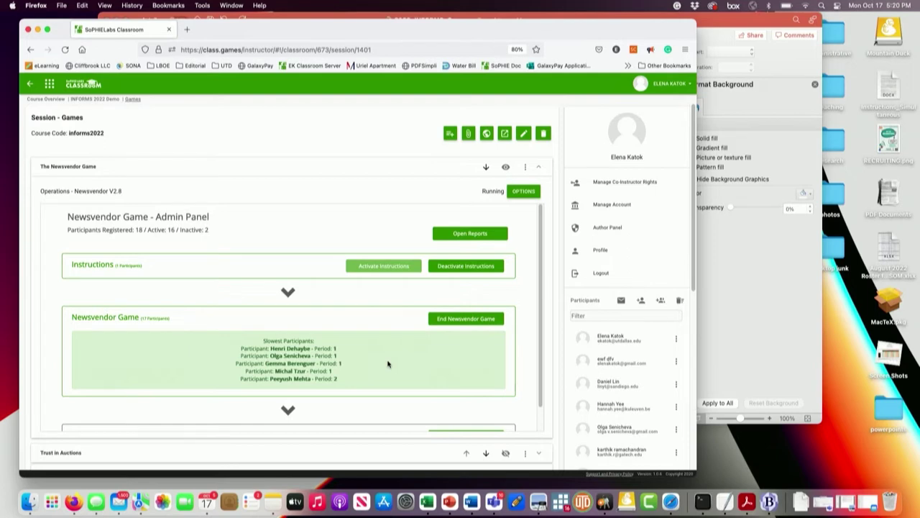
pyautogui.scroll(-2, 387, 364)
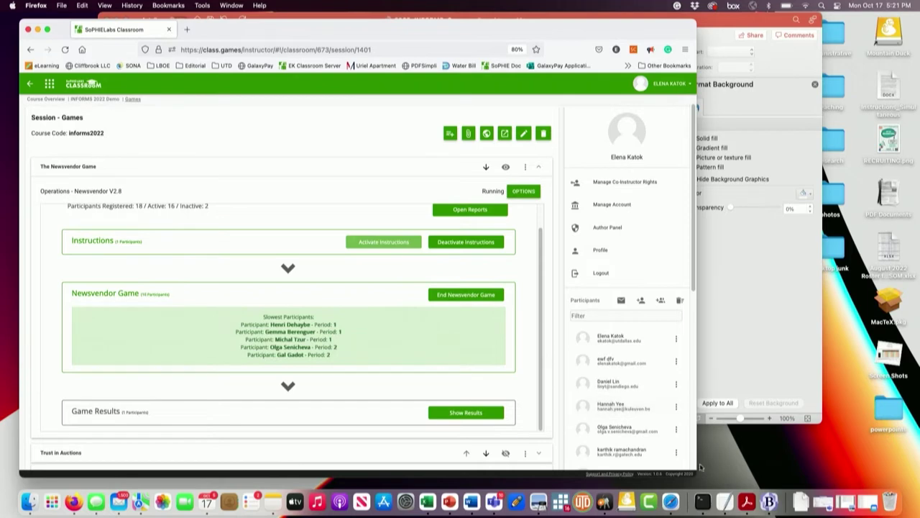
pyautogui.moveTo(698, 466); pyautogui.dragTo(842, 450)
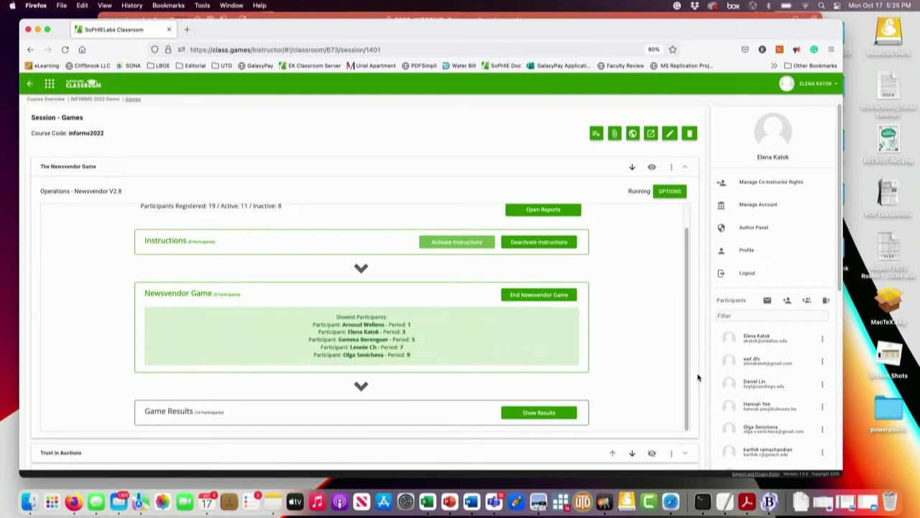
# Release the Newsvendor Game results to the participants and confirm the irreversible action
pyautogui.scroll(-2, 643, 346)
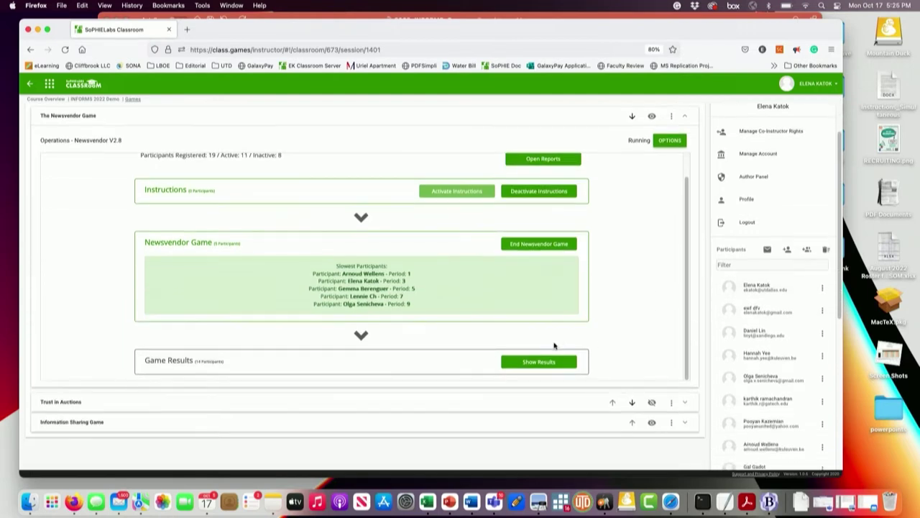
pyautogui.click(542, 363)
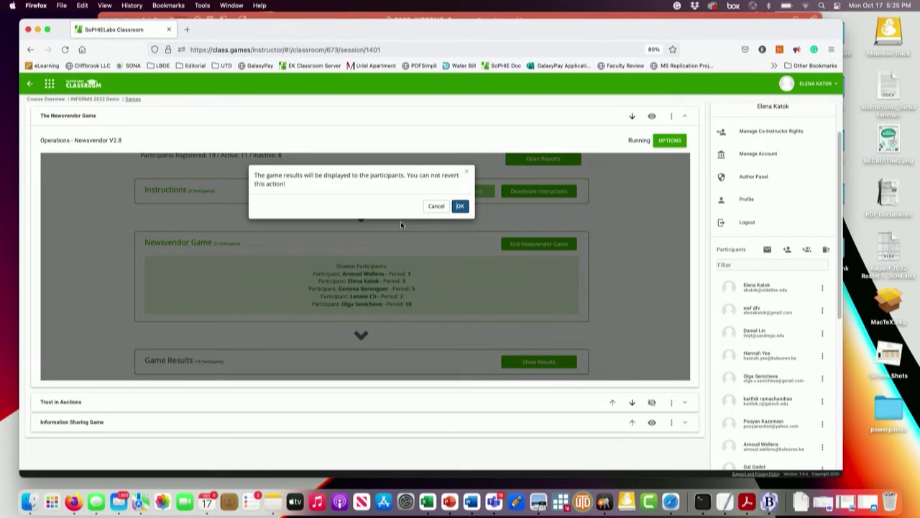
pyautogui.click(460, 206)
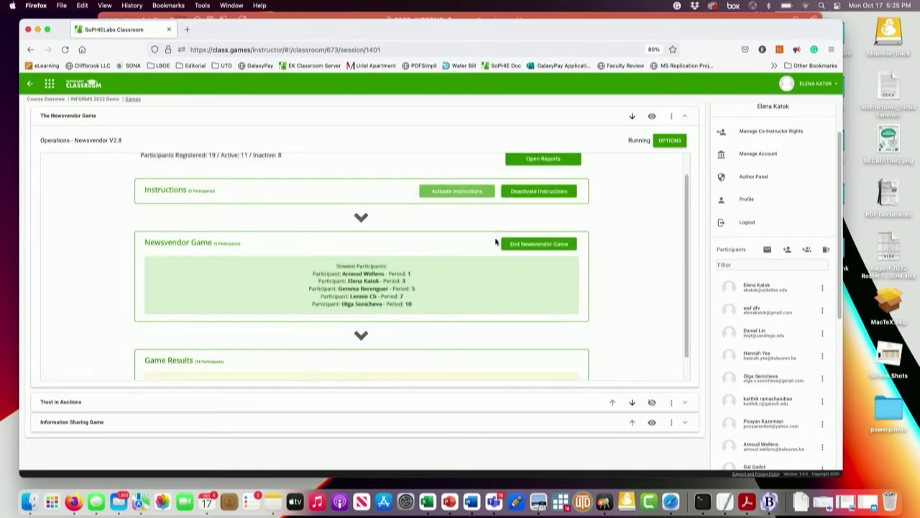
pyautogui.scroll(-1, 602, 279)
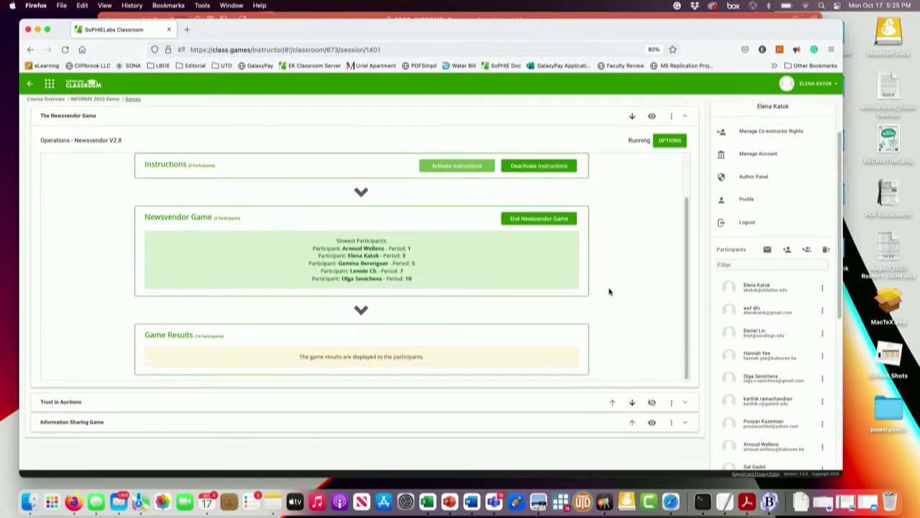
# Open the Newsvendor Game reports and widen the browser window around the Average Orders and Demand chart
pyautogui.scroll(2, 608, 290)
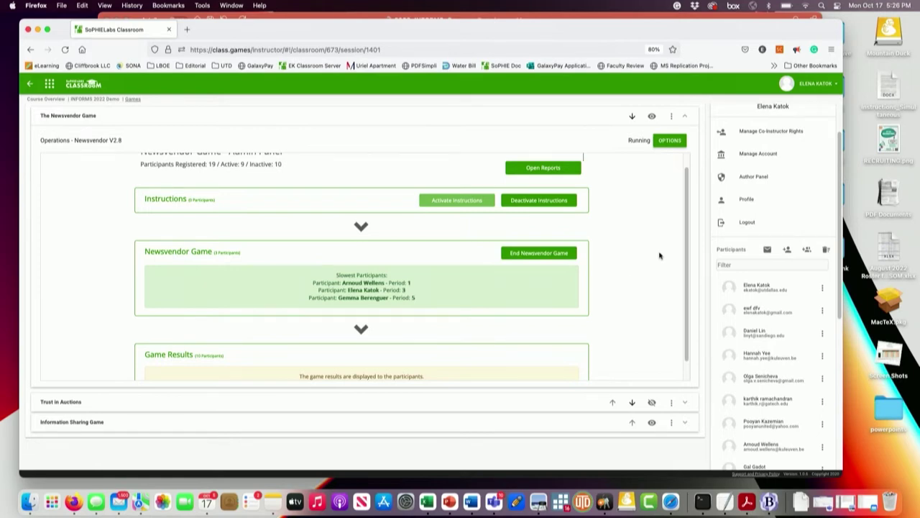
pyautogui.click(542, 169)
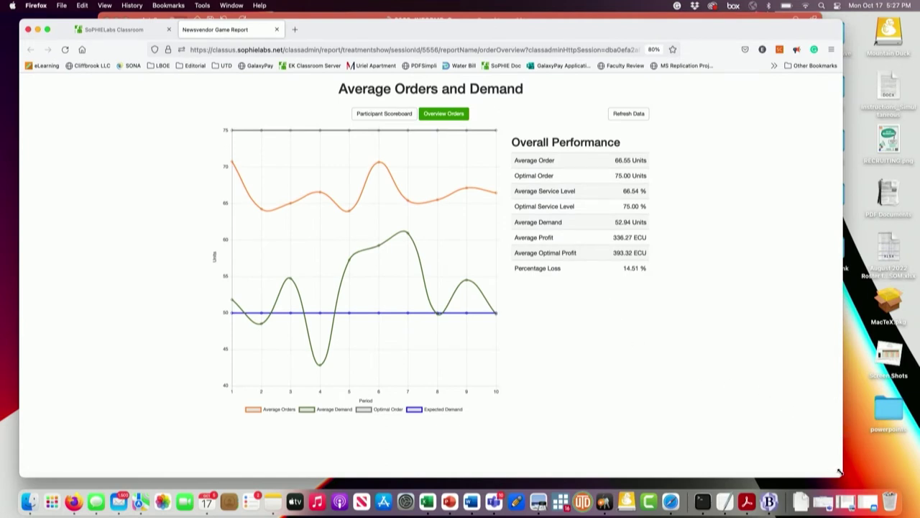
pyautogui.moveTo(839, 472); pyautogui.dragTo(890, 478)
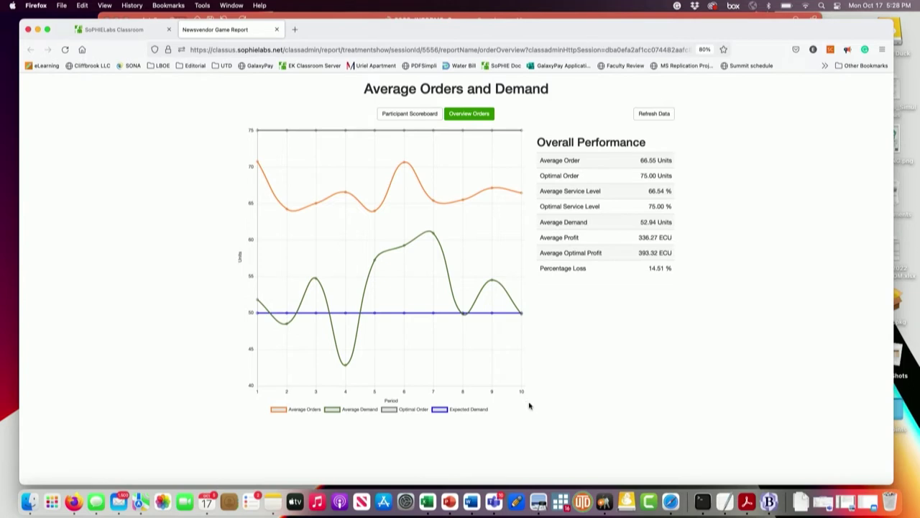
# Switch to PowerPoint and show the game's parameters on the full-screen Newsvendor Game slide, ending the show when done
pyautogui.click(449, 501)
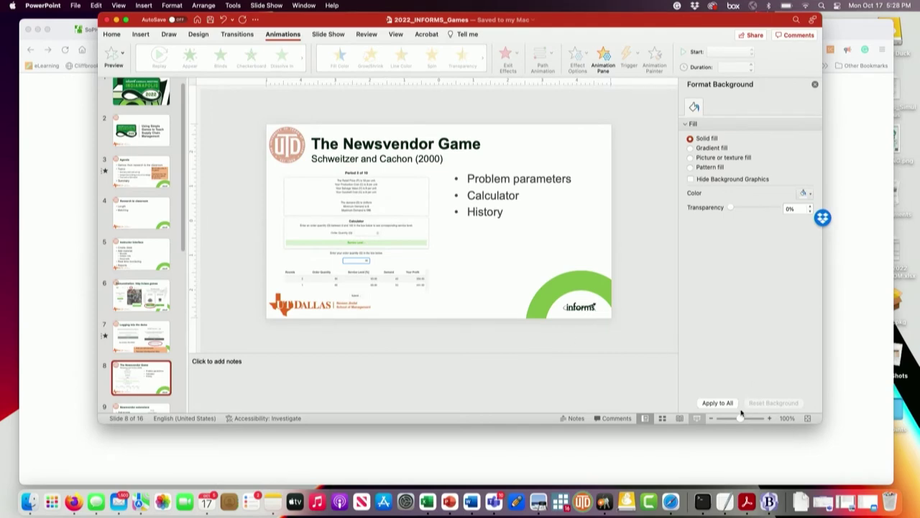
pyautogui.click(696, 419)
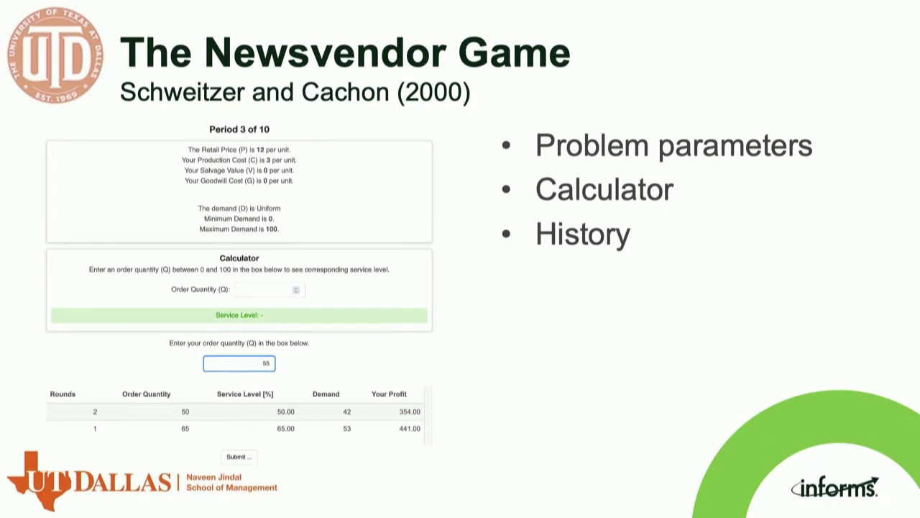
pyautogui.press('Escape')
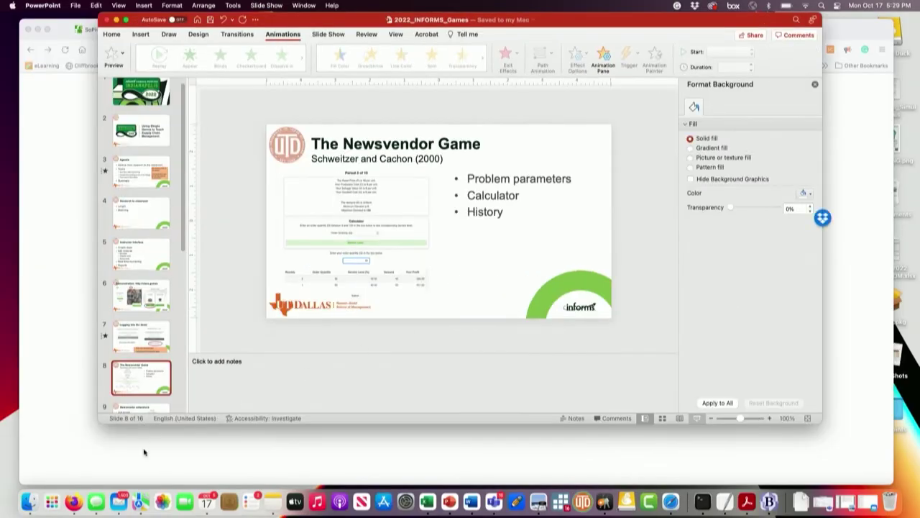
# Return to the Firefox report and open the Participant Scoreboard sorted by average profit from highest to lowest
pyautogui.click(75, 502)
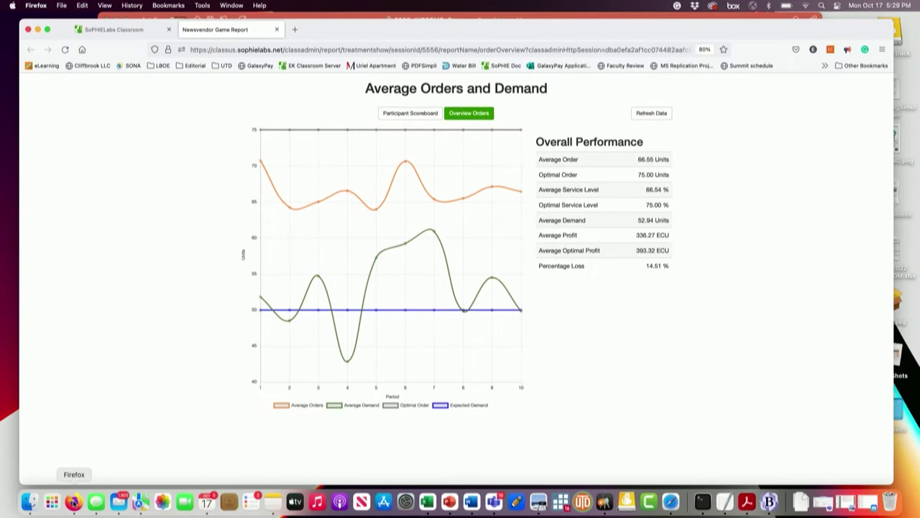
pyautogui.click(400, 118)
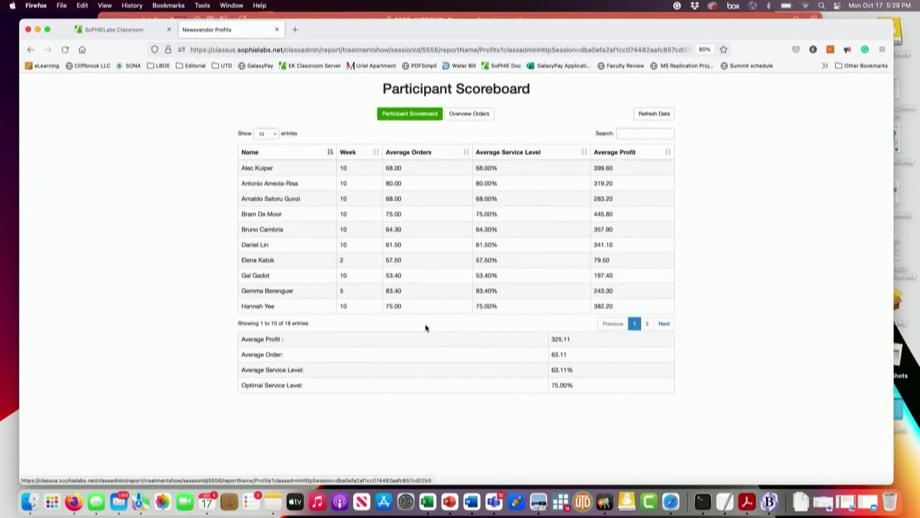
pyautogui.click(615, 153)
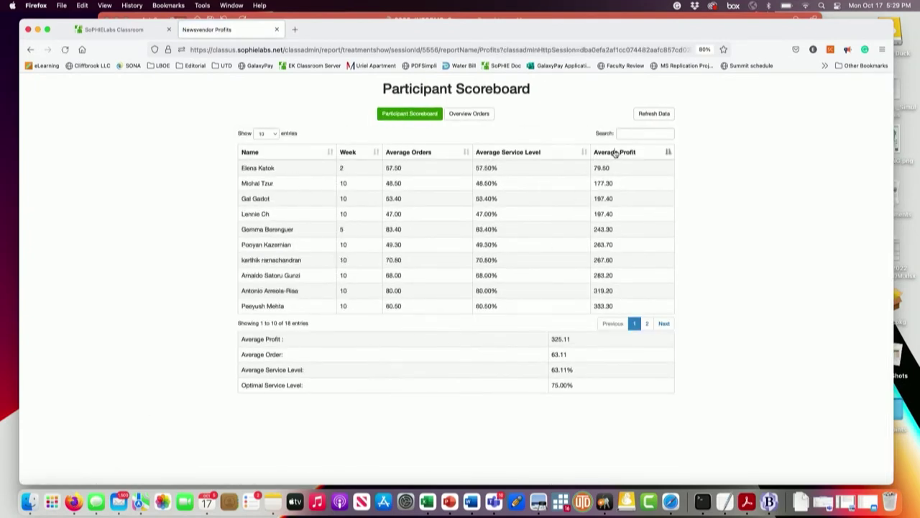
pyautogui.click(614, 153)
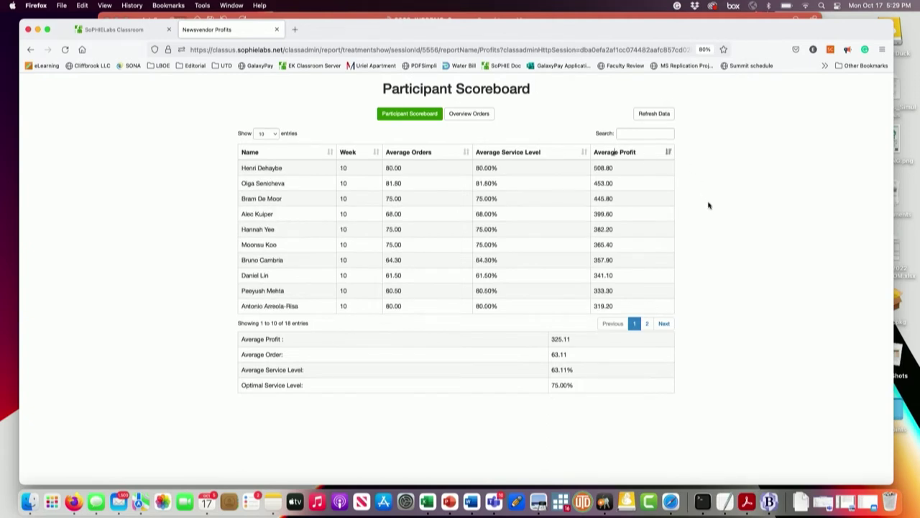
# Enlarge the scoreboard page to 133% and review the participants' orders, service levels and profits
pyautogui.press('super+equal')
pyautogui.press('super+equal')
pyautogui.press('super+equal')
pyautogui.press('super+equal')
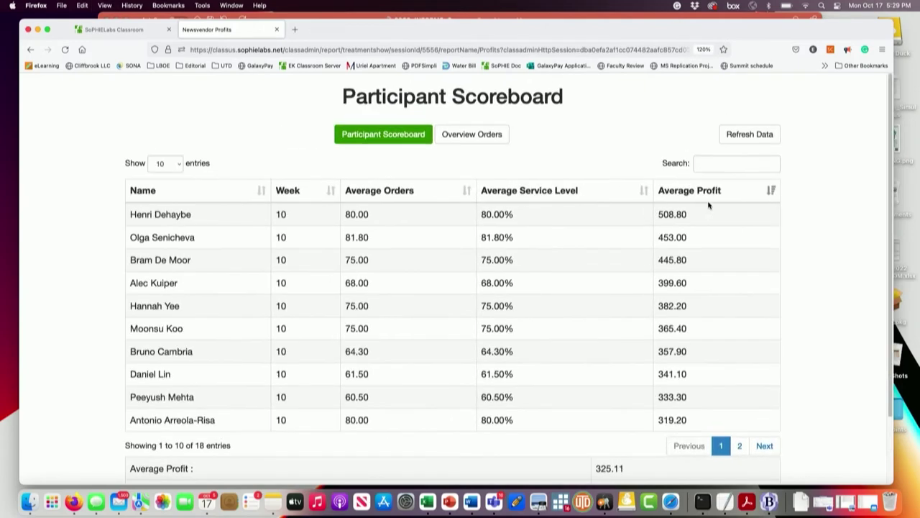
pyautogui.press('super+equal')
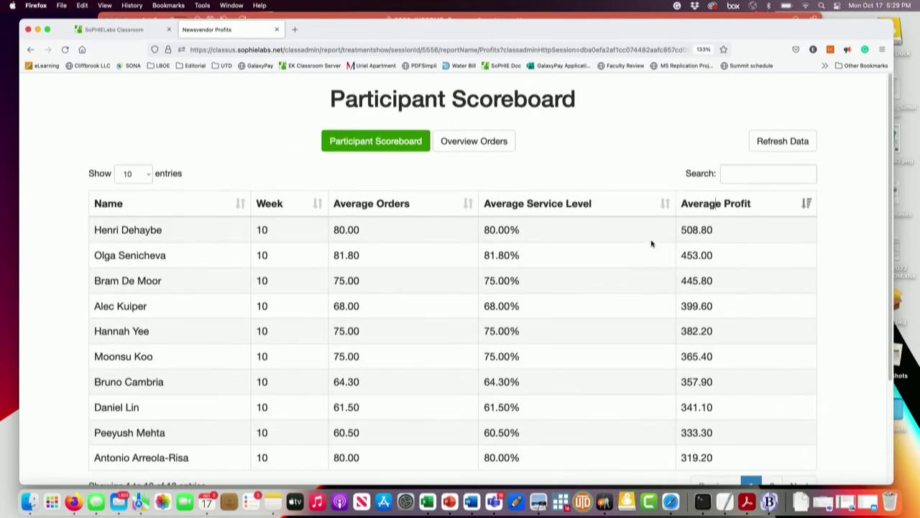
pyautogui.scroll(-1, 610, 295)
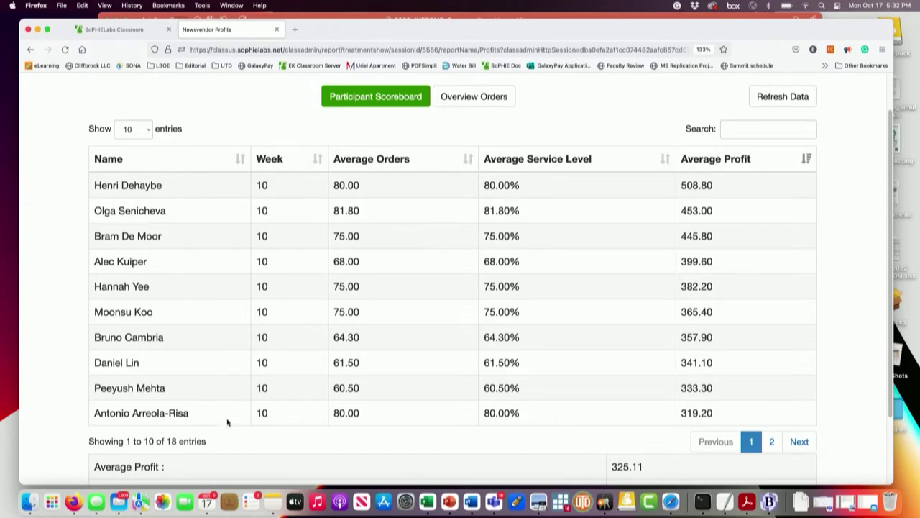
# Switch to PowerPoint and try presenting The Newsvendor Game slide in reading view
pyautogui.click(450, 501)
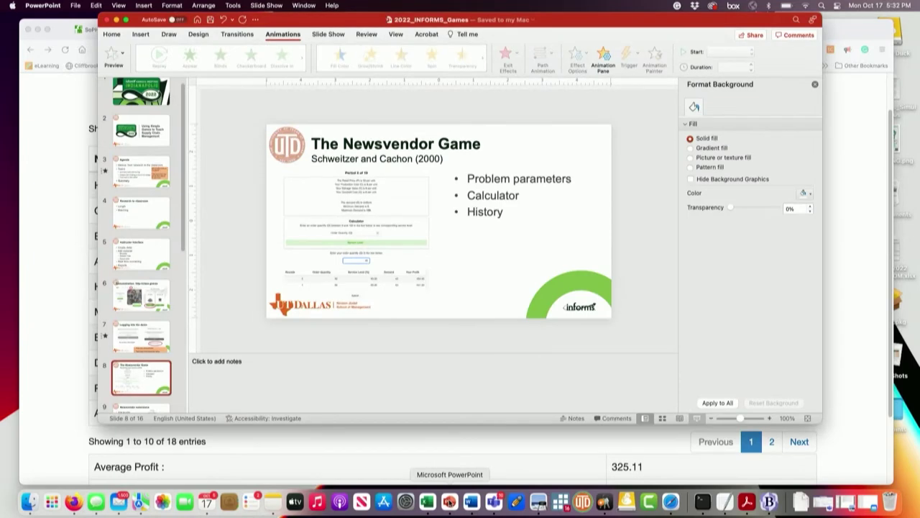
pyautogui.click(681, 418)
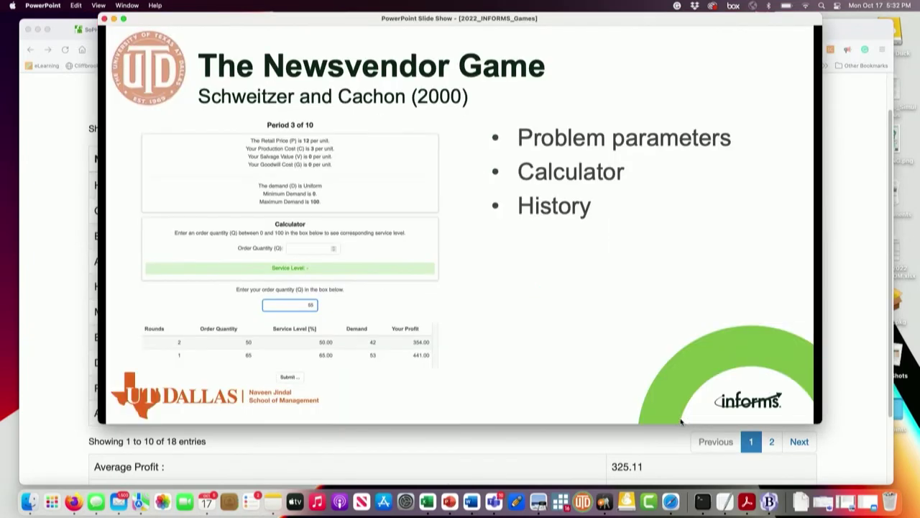
pyautogui.press('Escape')
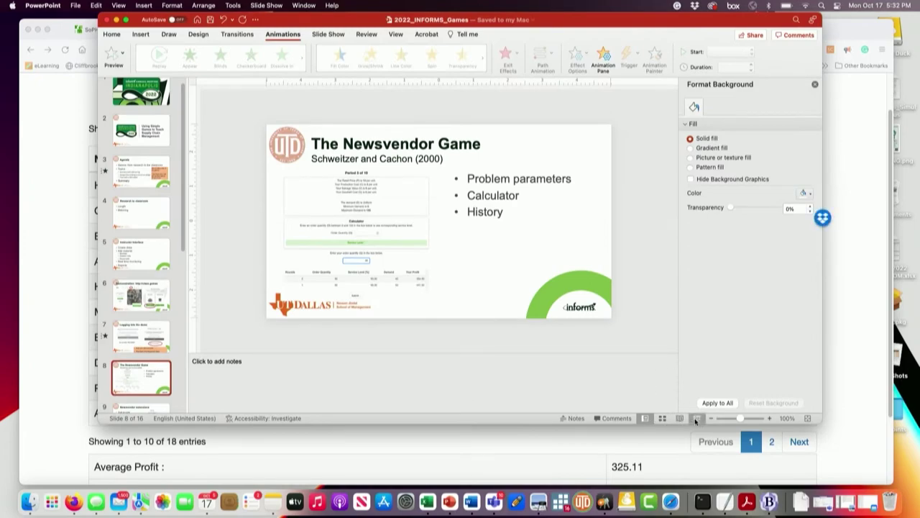
# Present The Newsvendor Game slide full screen
pyautogui.click(696, 419)
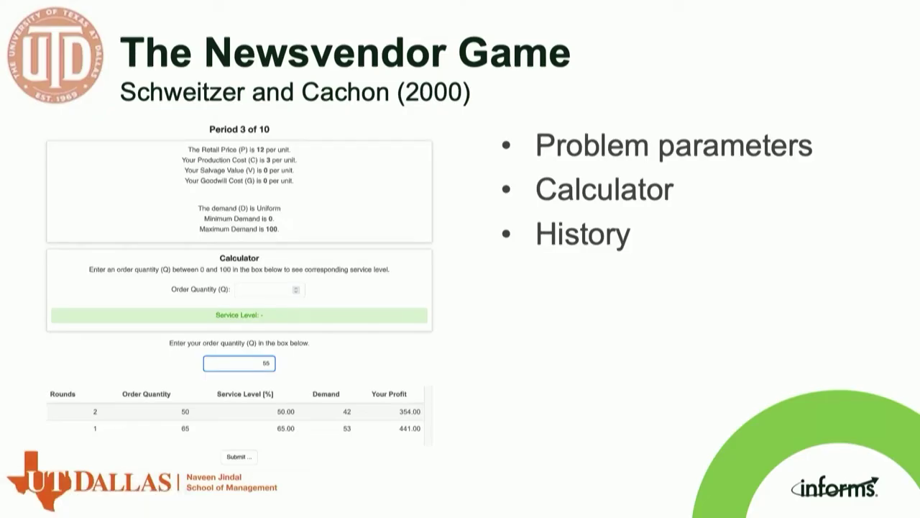
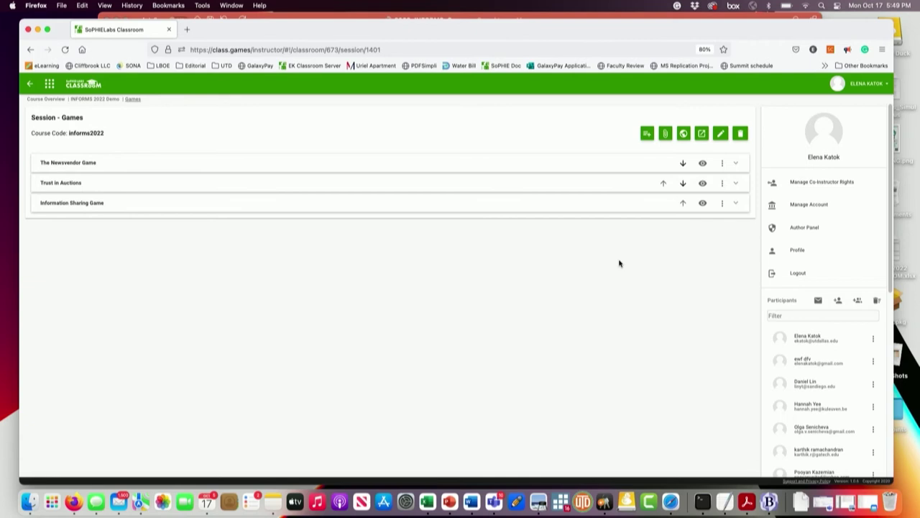
# Expand the Trust in Auctions game in Firefox and release everyone waiting at the Start Everyone step, closing the sync information window
pyautogui.click(493, 184)
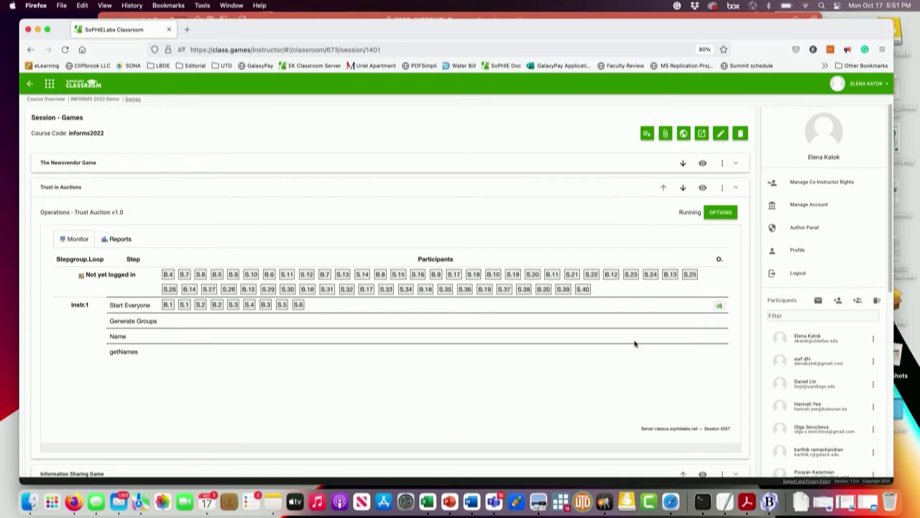
pyautogui.click(719, 307)
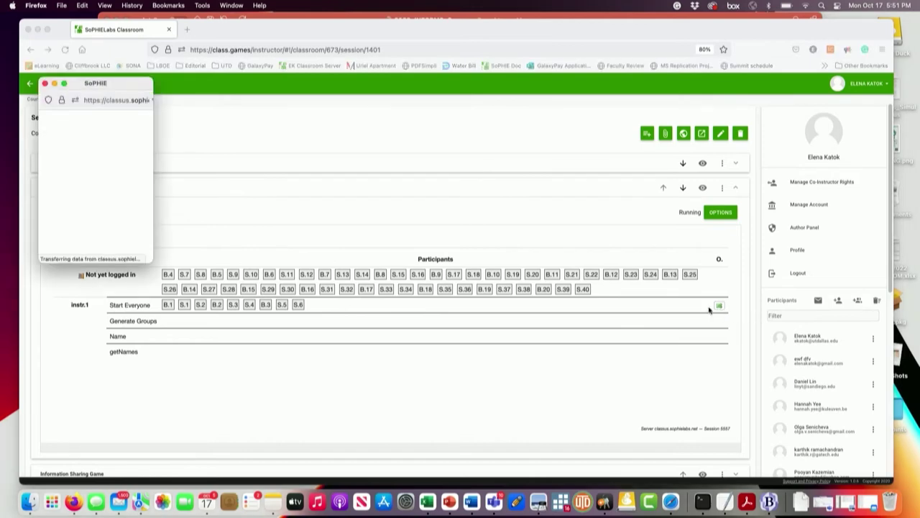
pyautogui.click(125, 169)
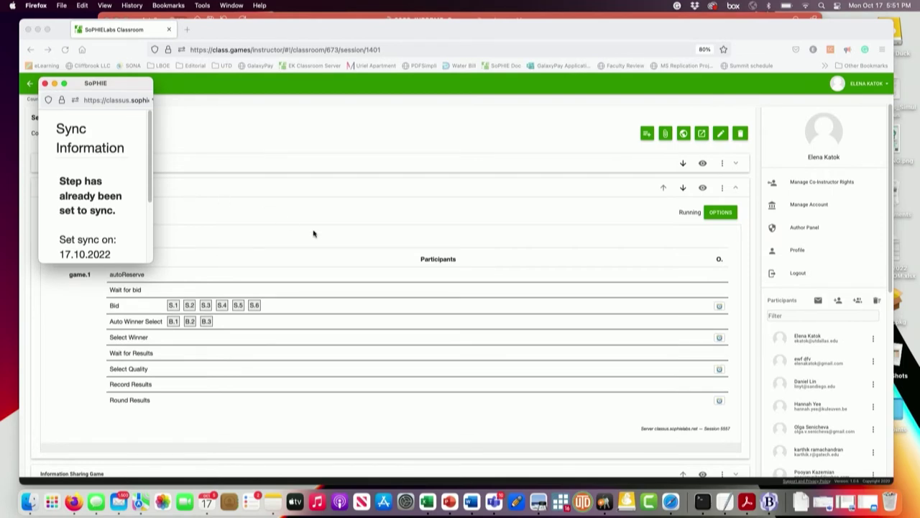
pyautogui.click(45, 83)
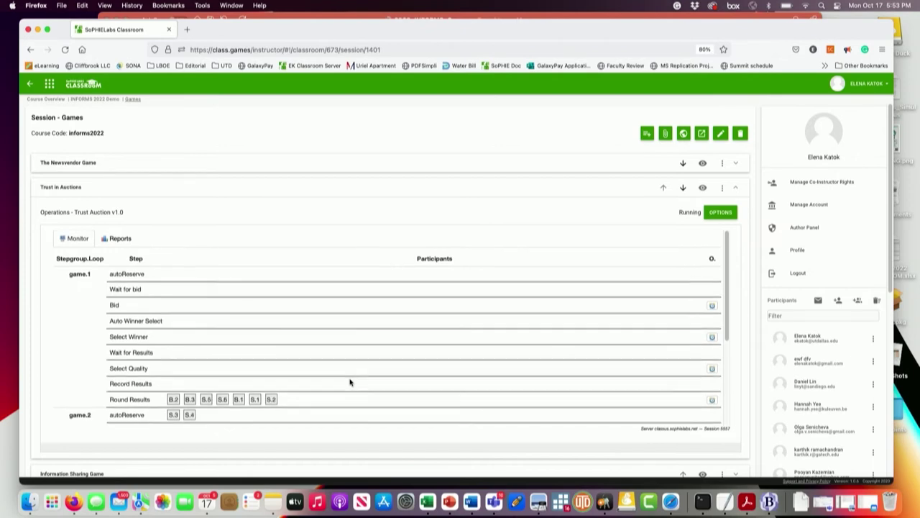
# Monitor the Trust in Auctions participants' progress through the game rounds, glancing at the list of available reports
pyautogui.scroll(-4, 350, 382)
pyautogui.scroll(-2, 350, 383)
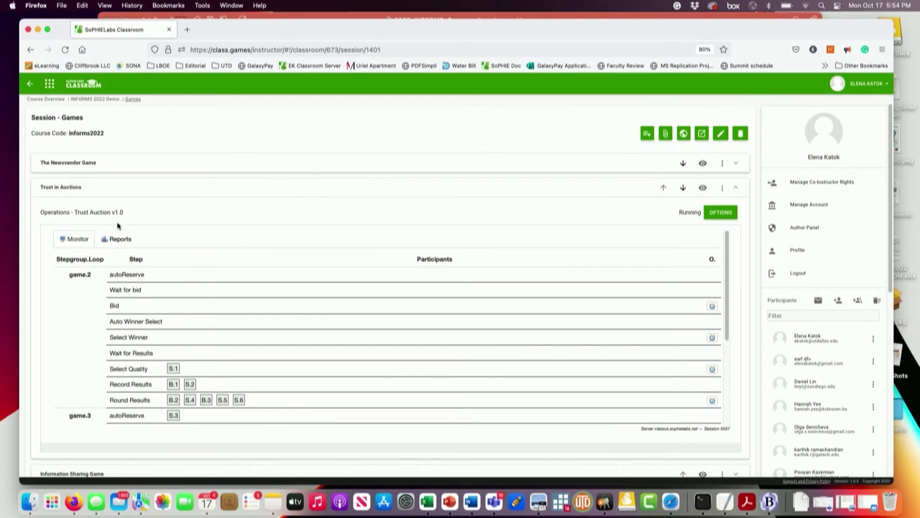
pyautogui.click(119, 239)
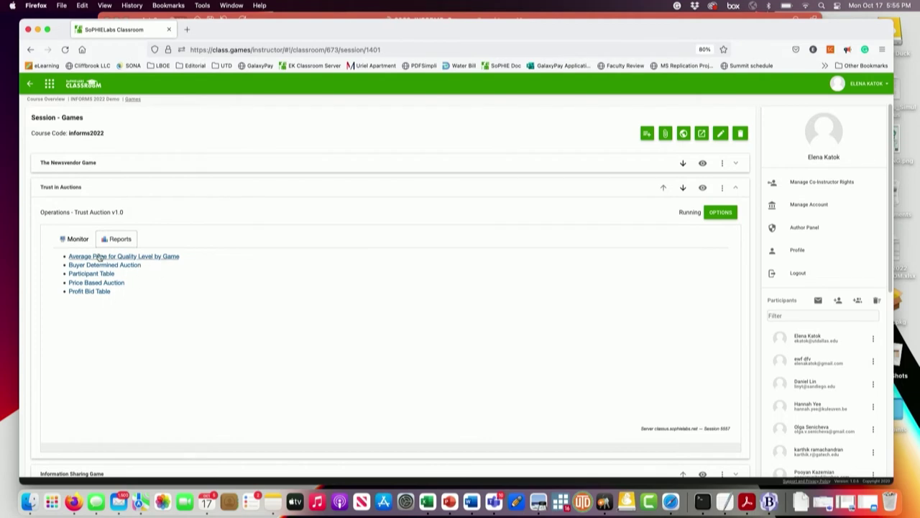
pyautogui.click(79, 240)
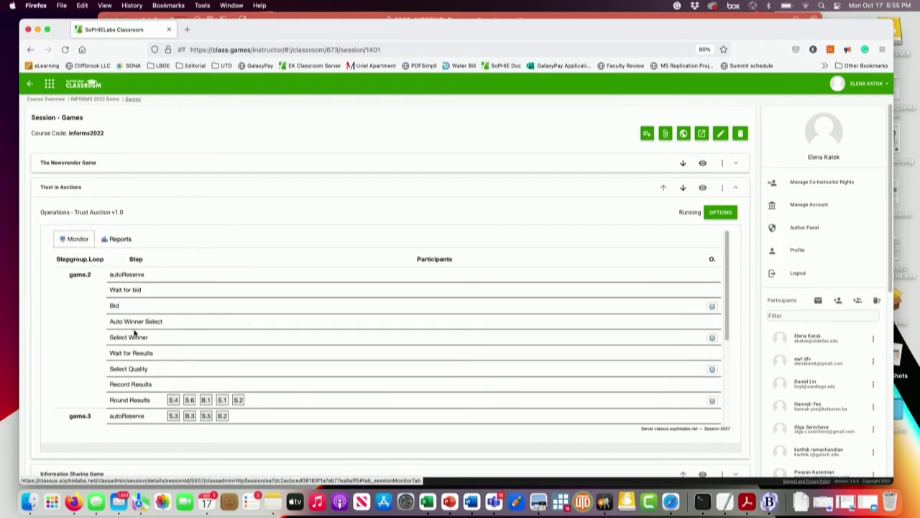
pyautogui.scroll(-5, 134, 332)
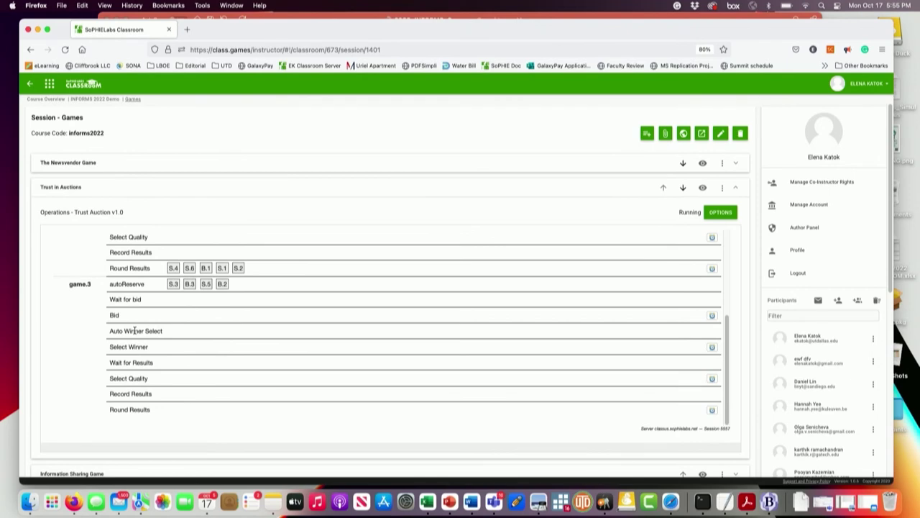
pyautogui.scroll(5, 134, 332)
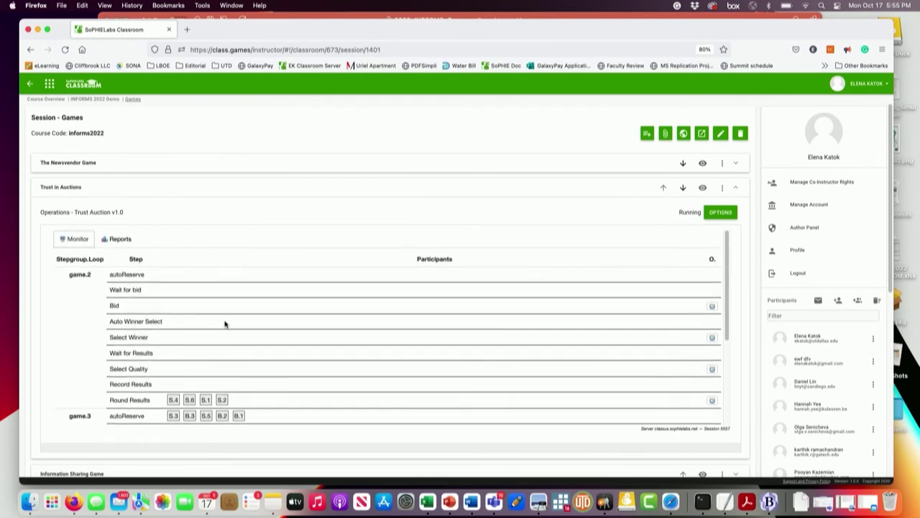
# Review the Trust in Auctions reports Buyer Determined Auction and Average Price for Quality Level by Game, closing each one
pyautogui.click(122, 238)
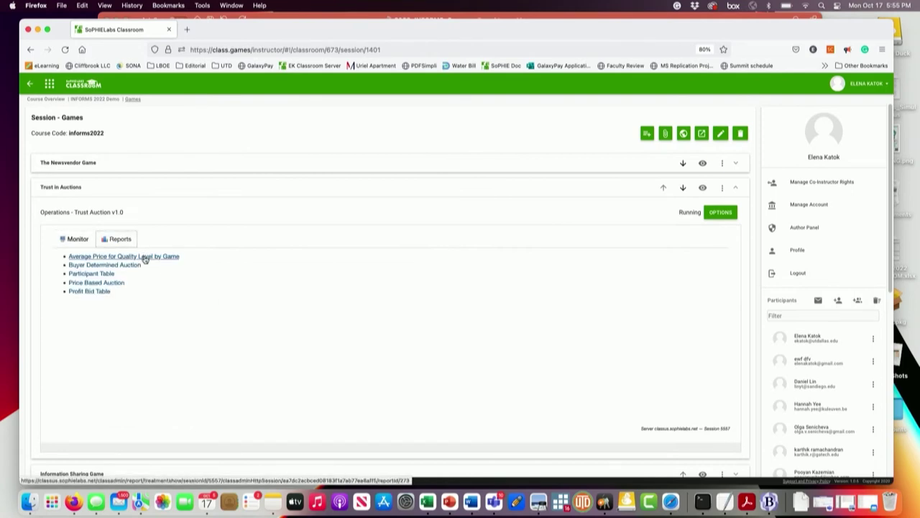
pyautogui.click(133, 266)
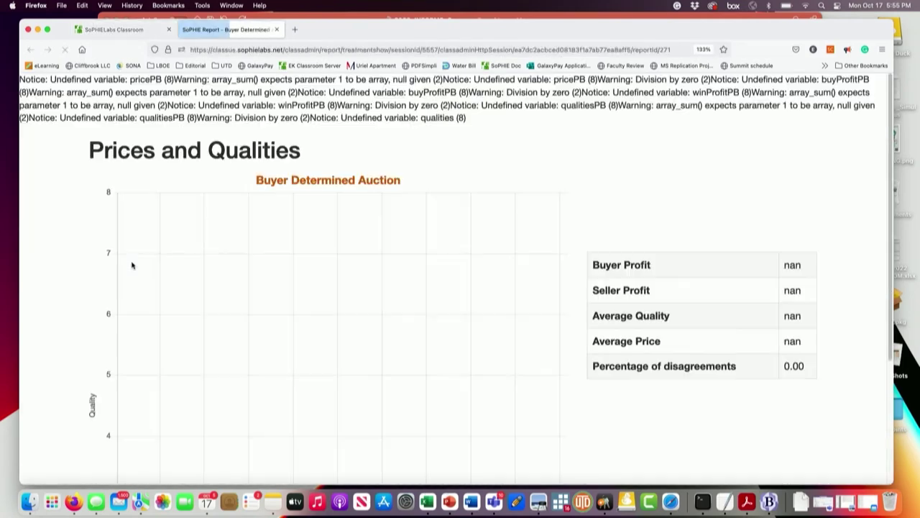
pyautogui.scroll(-1, 132, 266)
pyautogui.scroll(-4, 131, 266)
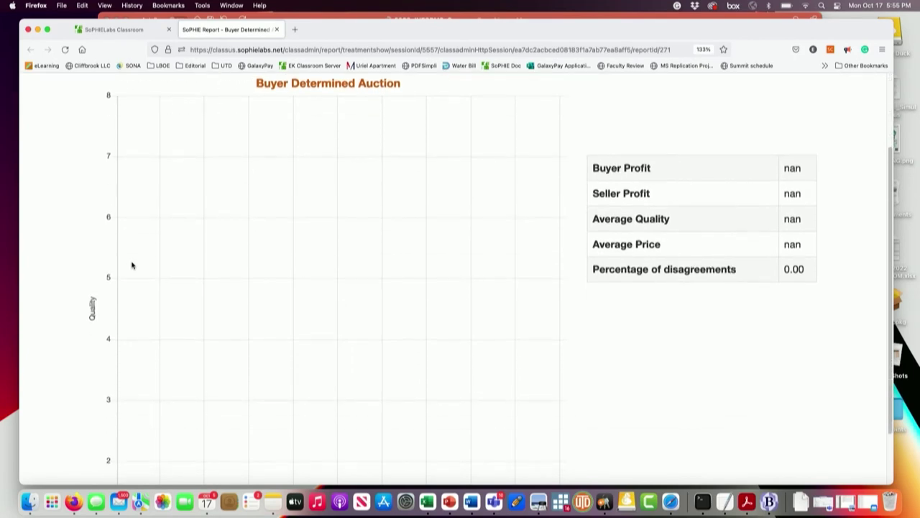
pyautogui.scroll(5, 131, 265)
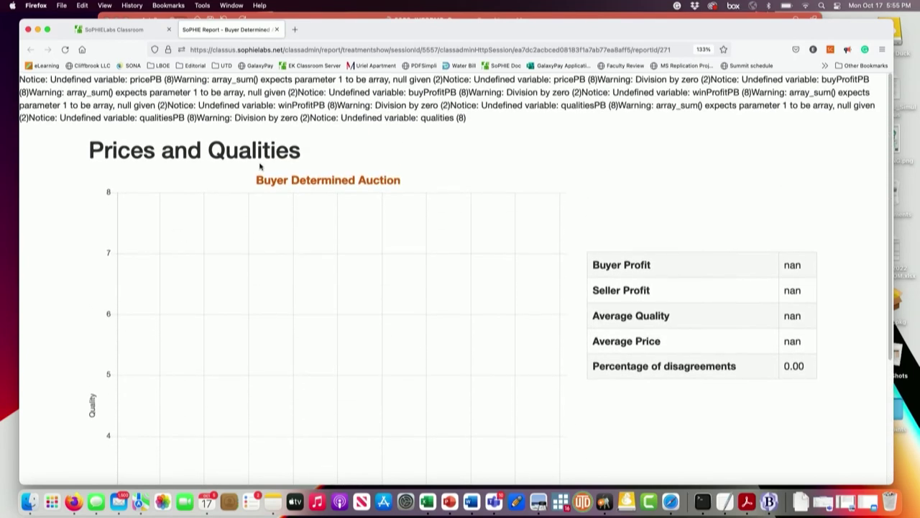
pyautogui.click(277, 30)
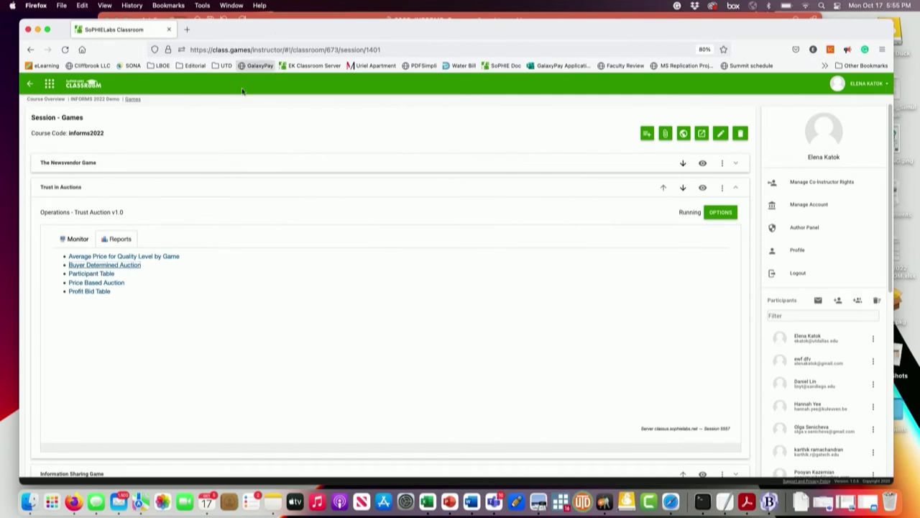
pyautogui.click(123, 257)
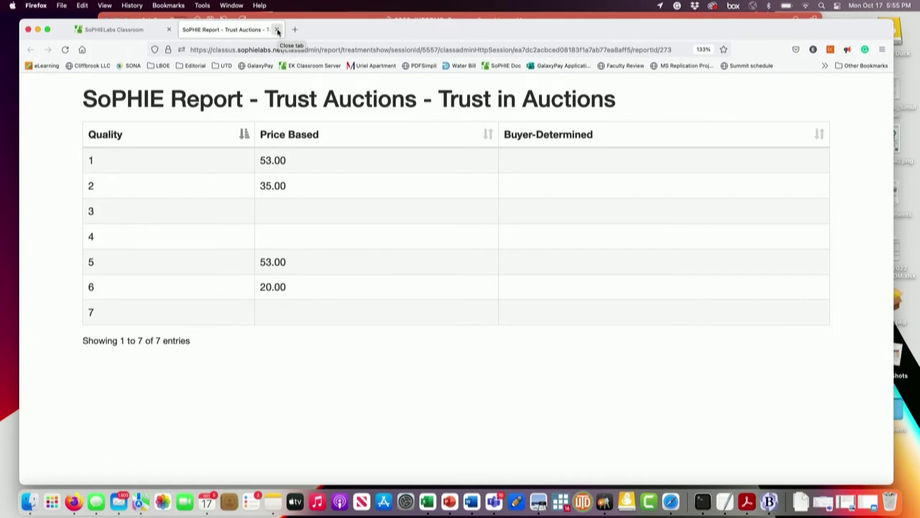
pyautogui.click(277, 30)
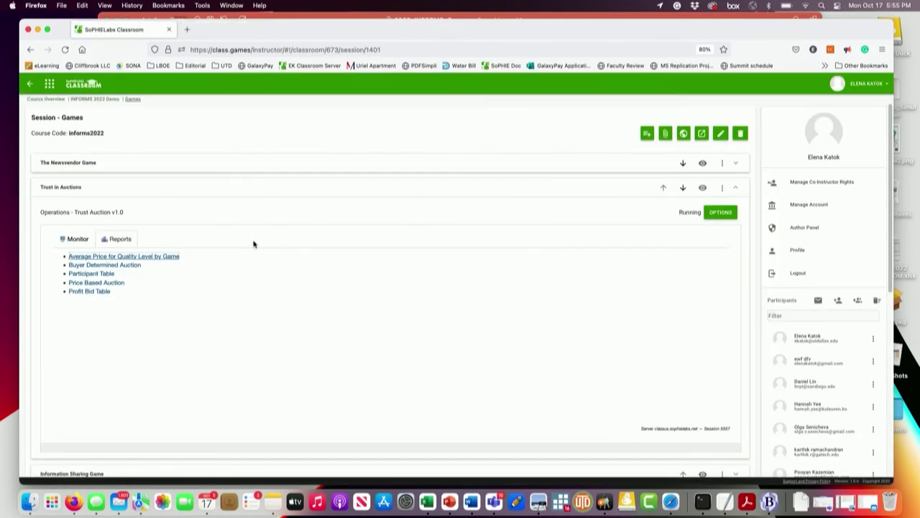
# Return to the Trust in Auctions monitor and check which steps of games 3 and 4 the participants are in
pyautogui.click(74, 238)
pyautogui.scroll(-5, 226, 331)
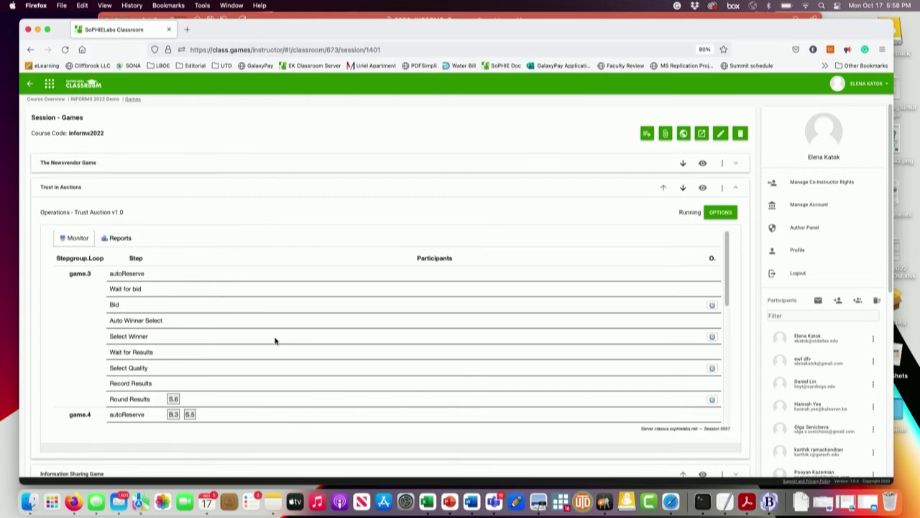
pyautogui.scroll(-3, 275, 339)
pyautogui.scroll(3, 275, 339)
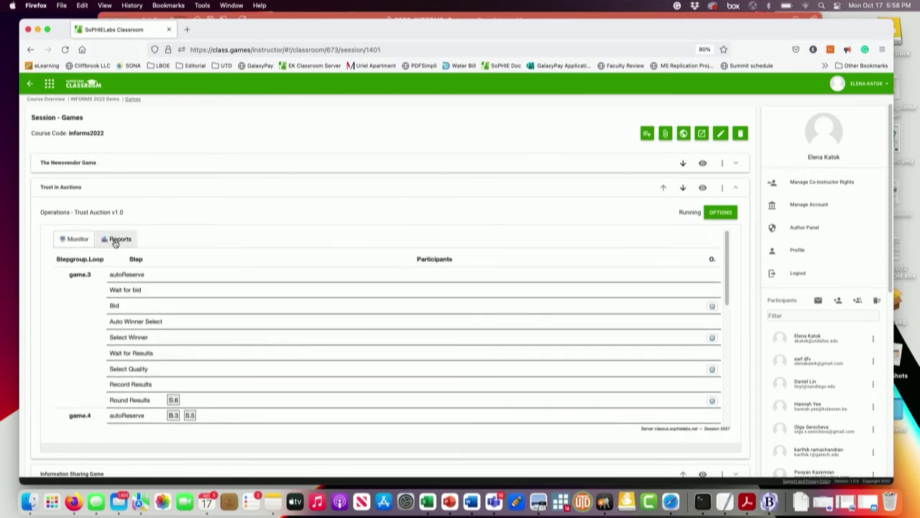
pyautogui.scroll(-5, 311, 356)
pyautogui.scroll(5, 310, 354)
# Reopen the Average Price for Quality Level by Game report to check the updated prices, closing it when done
pyautogui.click(119, 240)
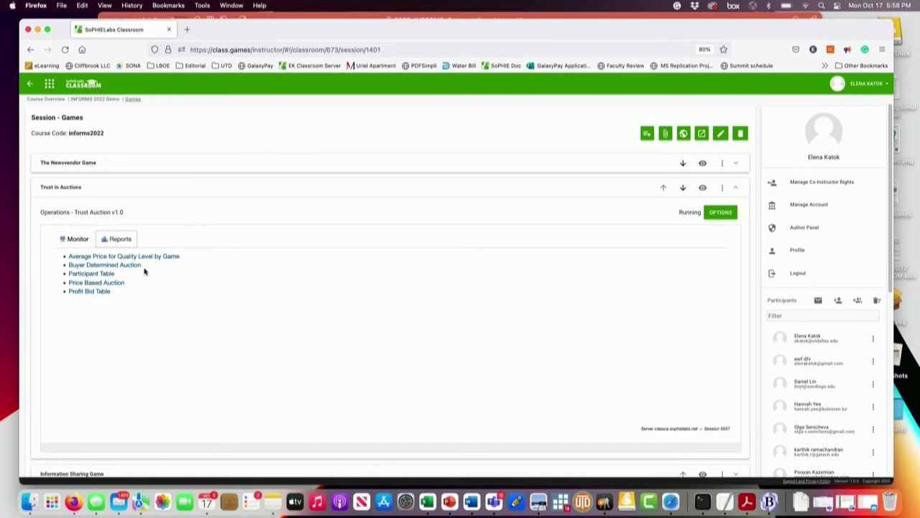
pyautogui.click(152, 260)
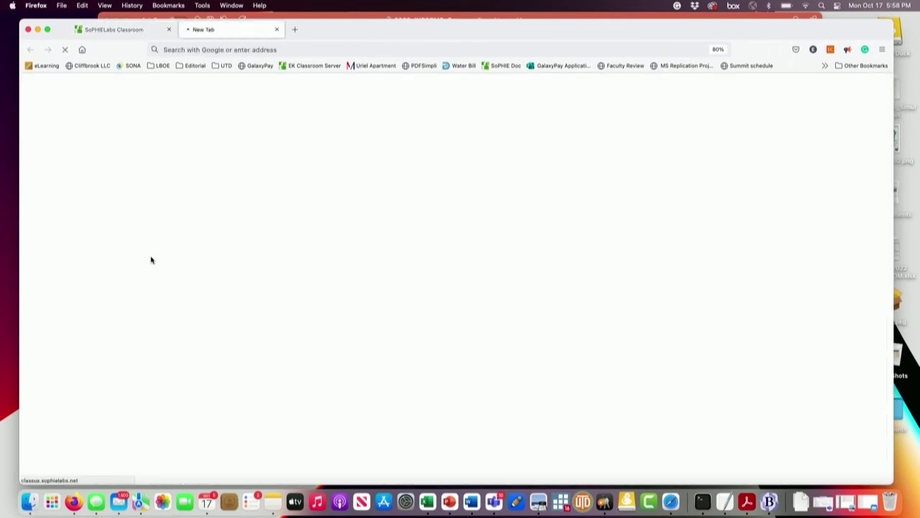
pyautogui.rightClick(355, 355)
pyautogui.click(368, 366)
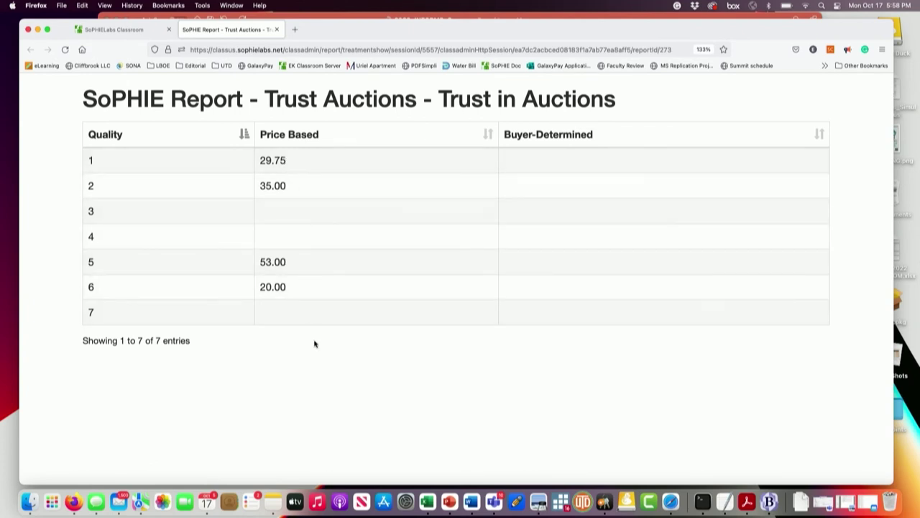
pyautogui.click(276, 29)
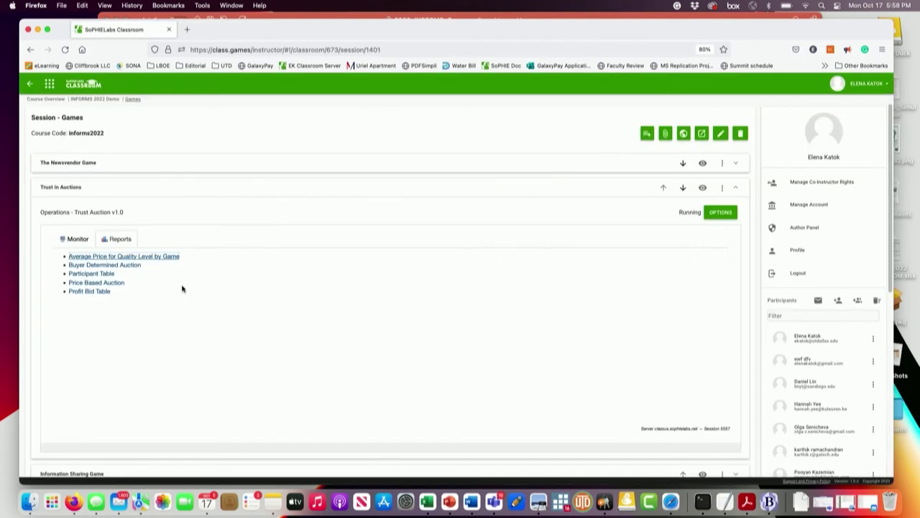
# Open the Price Based Auction report, examine its price and quality chart and summary table, and reload it for the latest results
pyautogui.click(119, 284)
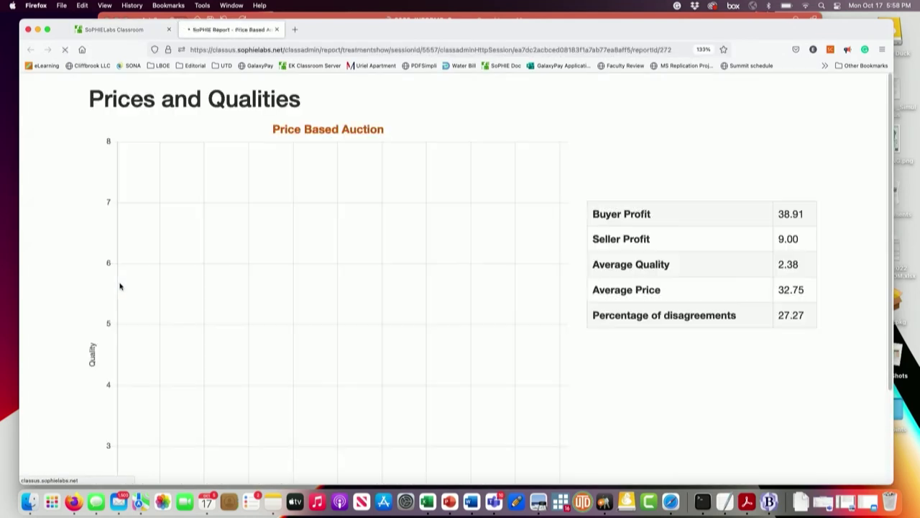
pyautogui.scroll(-3, 275, 351)
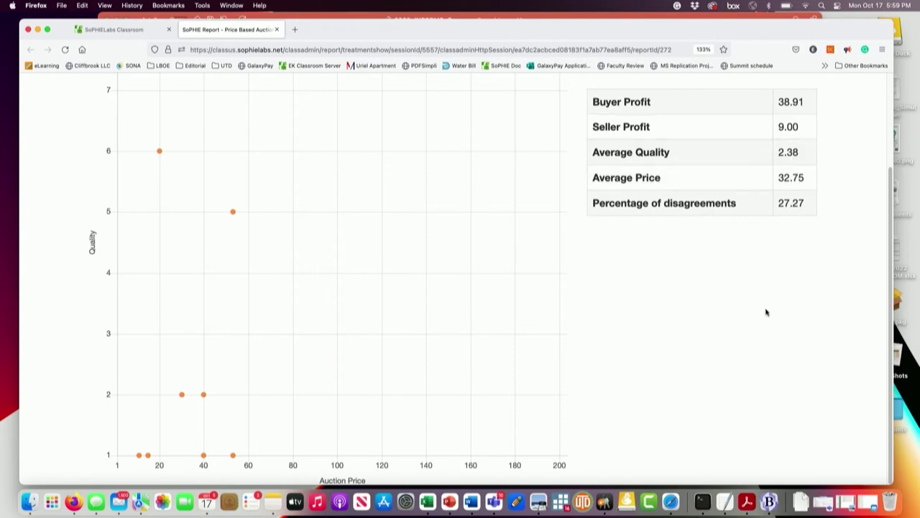
pyautogui.scroll(1, 765, 310)
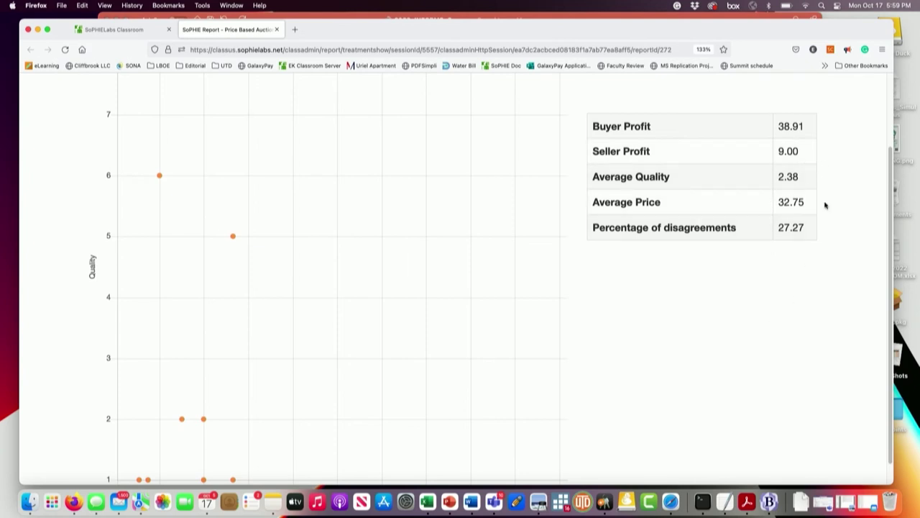
pyautogui.scroll(-1, 779, 271)
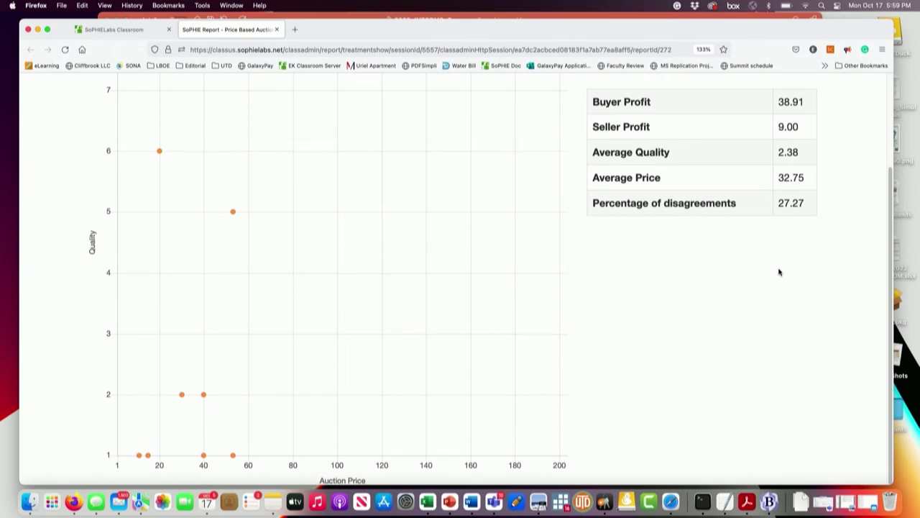
pyautogui.rightClick(707, 283)
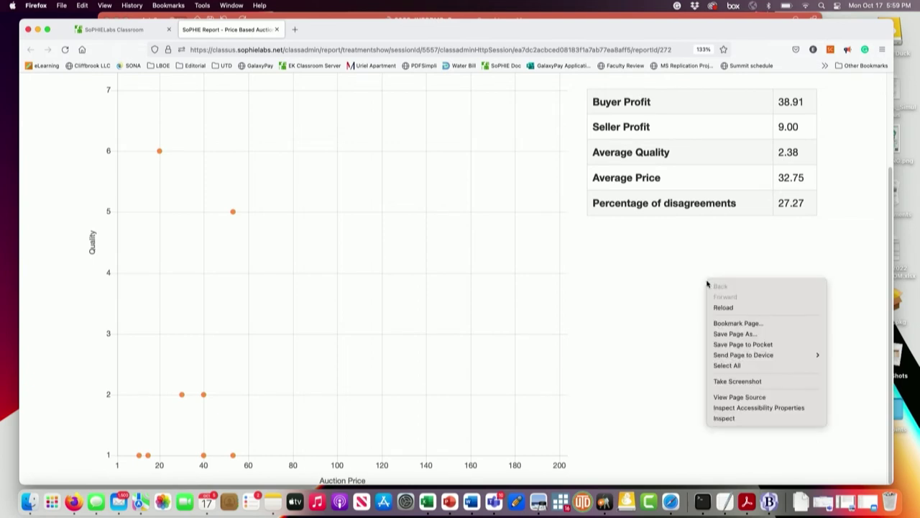
pyautogui.click(718, 307)
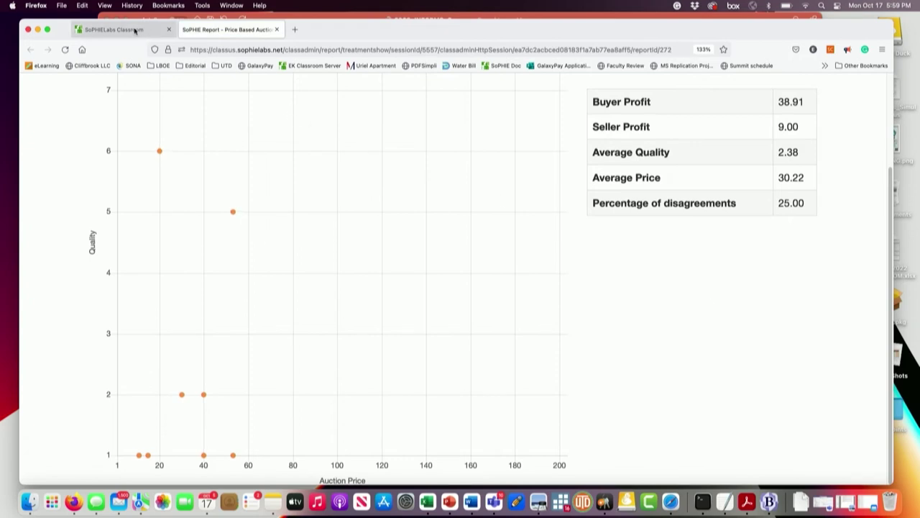
# Return to the session's games page and expand the Information Sharing Game to view its participant monitor
pyautogui.click(137, 32)
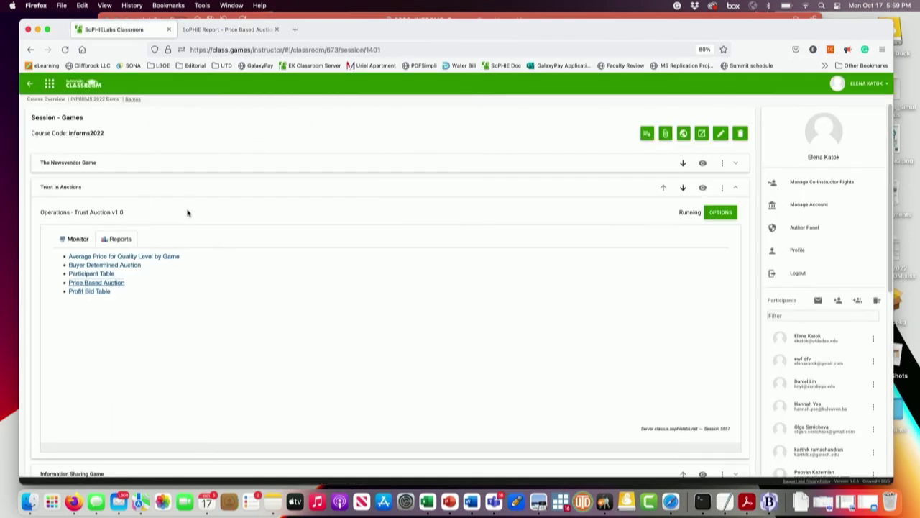
pyautogui.scroll(-5, 214, 261)
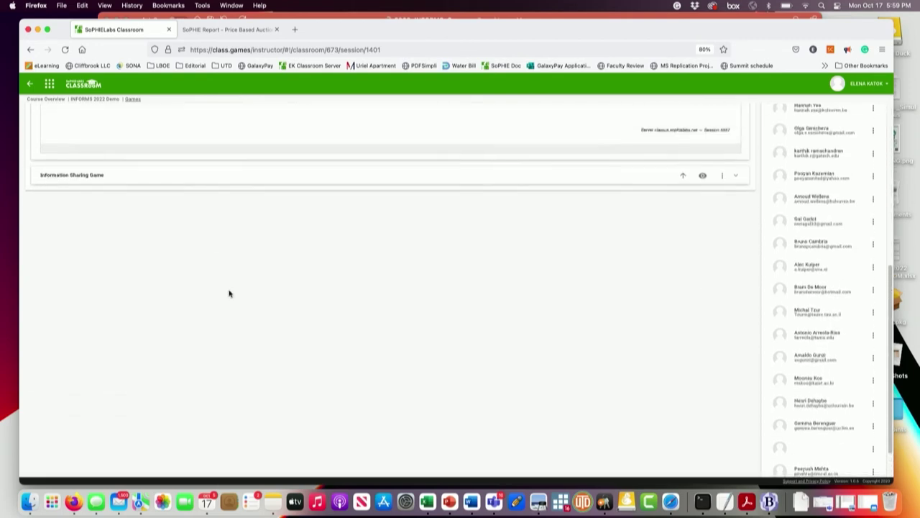
pyautogui.click(335, 184)
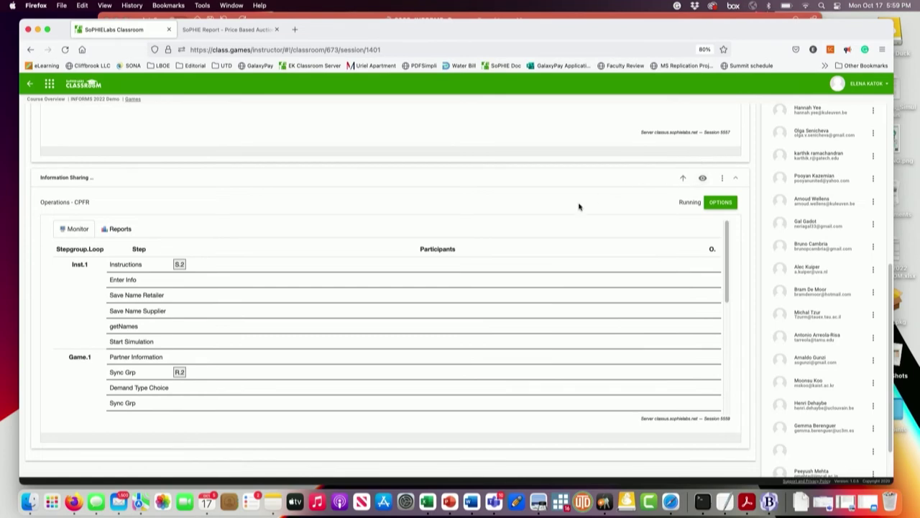
pyautogui.scroll(10, 579, 222)
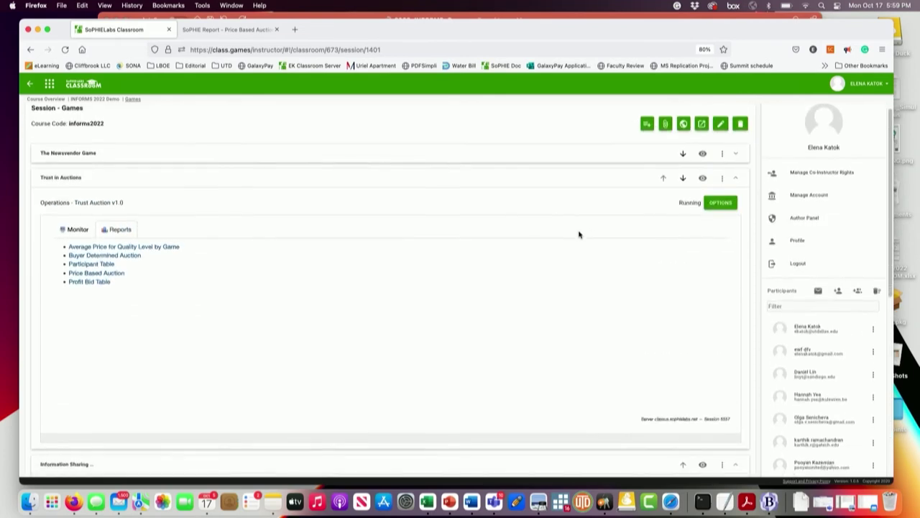
pyautogui.scroll(-6, 579, 234)
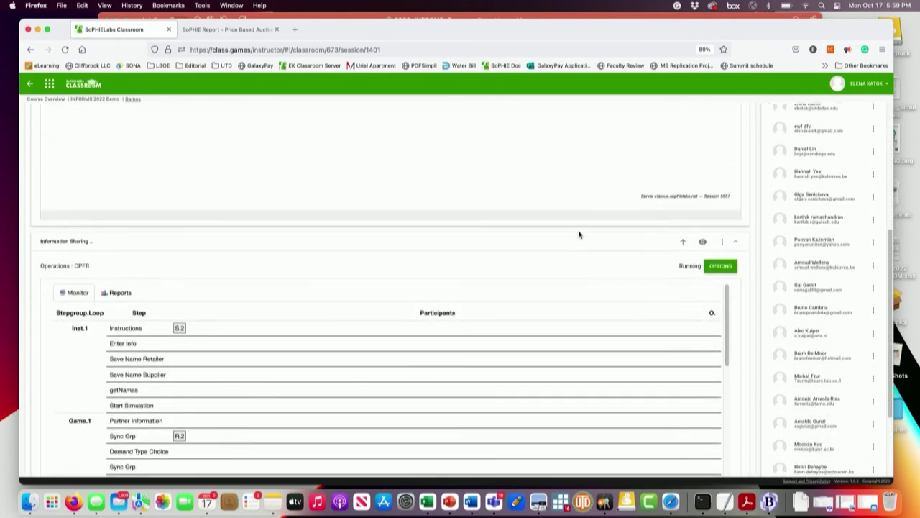
# Collapse the Information Sharing Game and open the Profit Bid Table report for Trust in Auctions
pyautogui.click(578, 240)
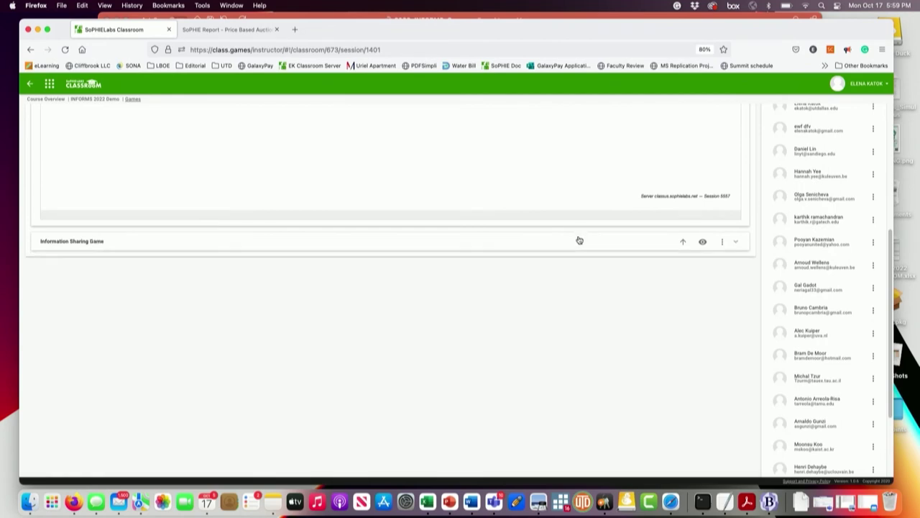
pyautogui.scroll(4, 579, 240)
pyautogui.scroll(2, 579, 240)
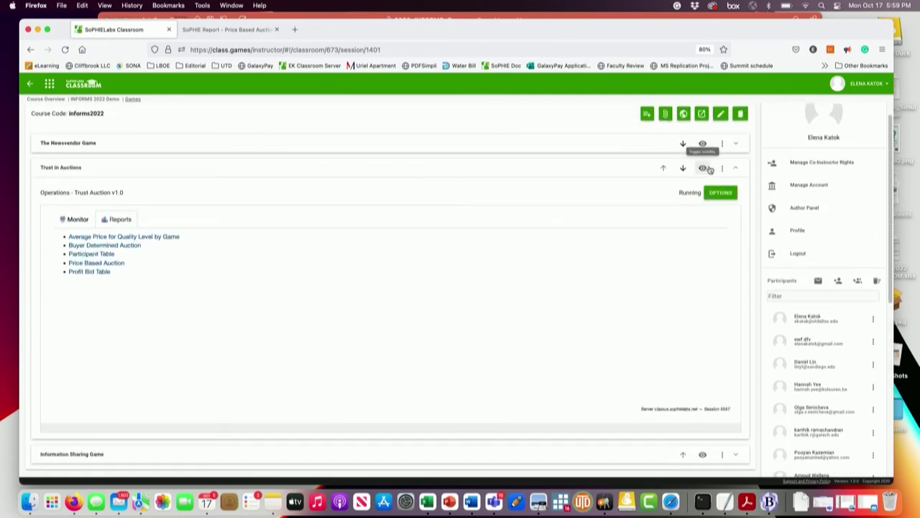
pyautogui.click(89, 272)
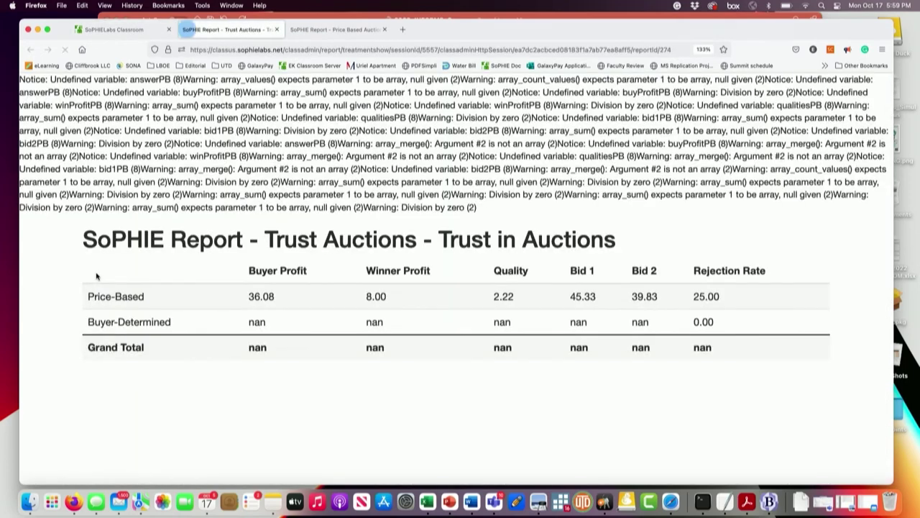
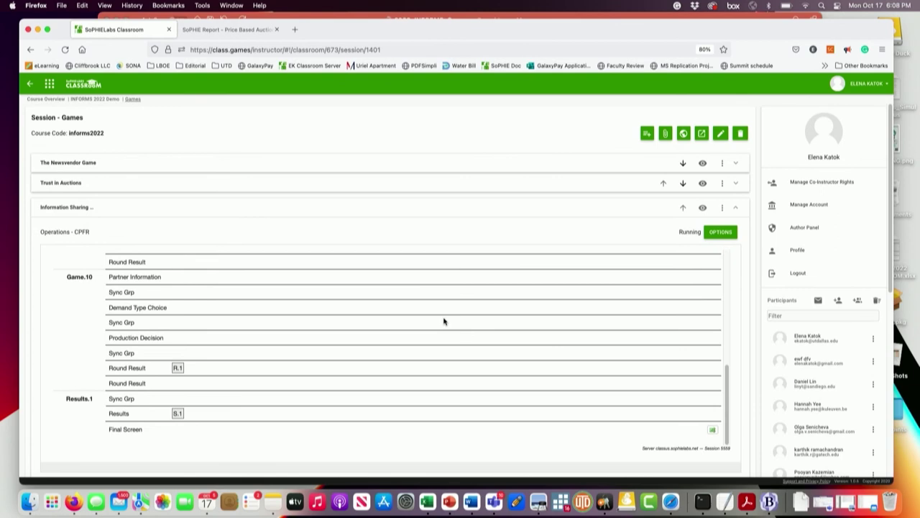
# Check the Information Sharing Game monitor for participants not yet logged in or still in the instructions and quiz
pyautogui.scroll(3, 443, 321)
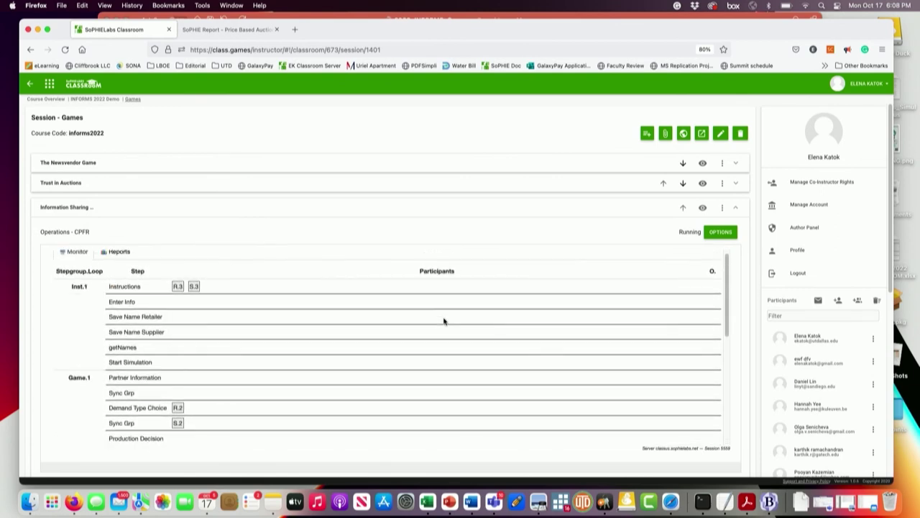
pyautogui.scroll(1, 444, 321)
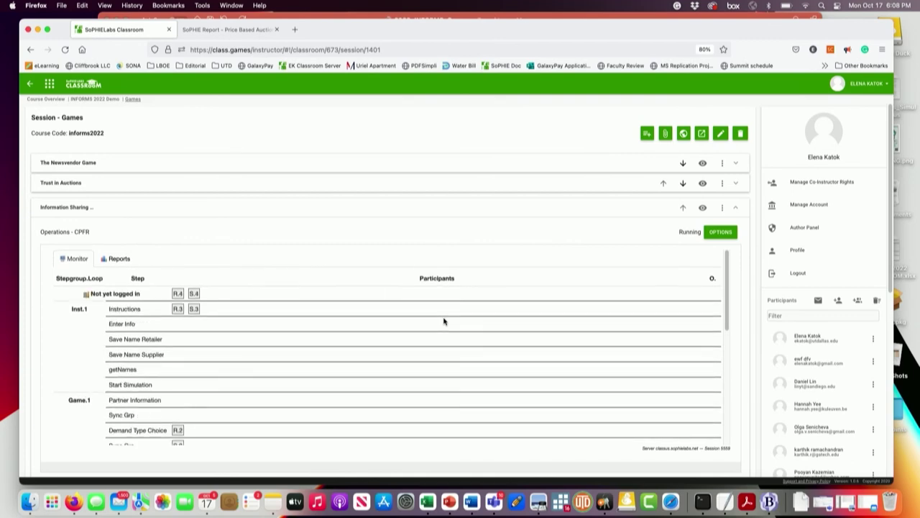
pyautogui.scroll(-3, 444, 322)
pyautogui.scroll(-2, 443, 322)
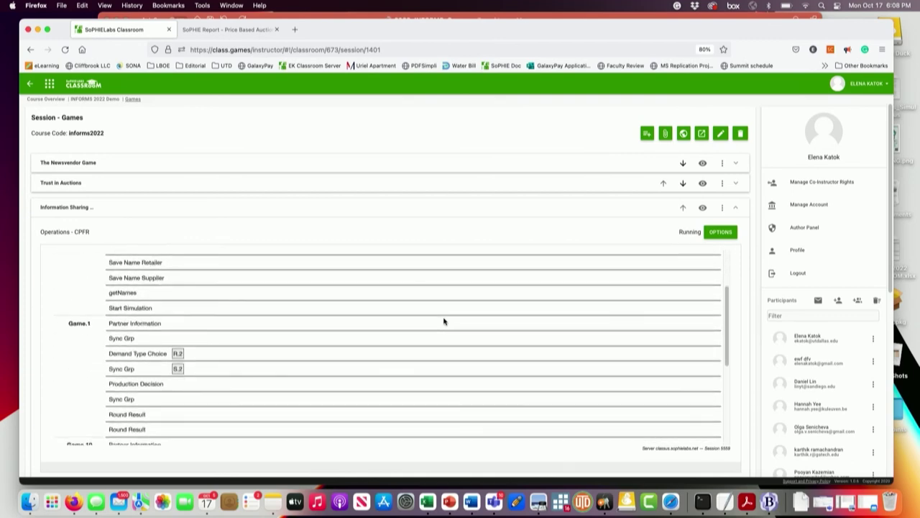
pyautogui.scroll(3, 443, 321)
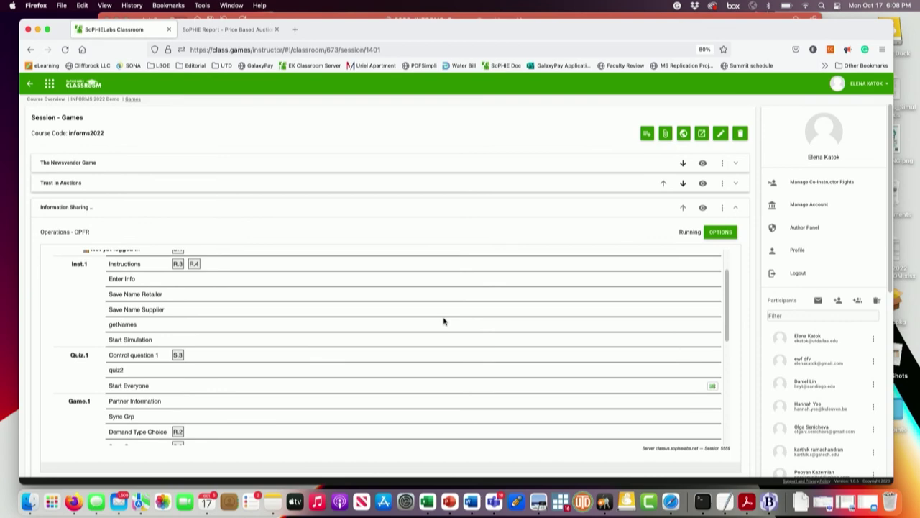
pyautogui.scroll(3, 444, 321)
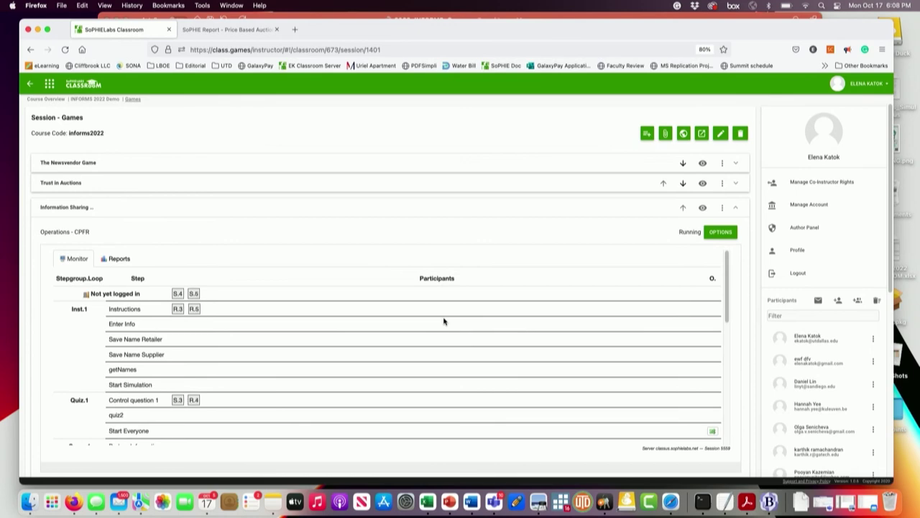
# Review every stage of the Information Sharing Game monitor, from the login row through Game.10 to the Results.1 steps
pyautogui.scroll(-2, 417, 338)
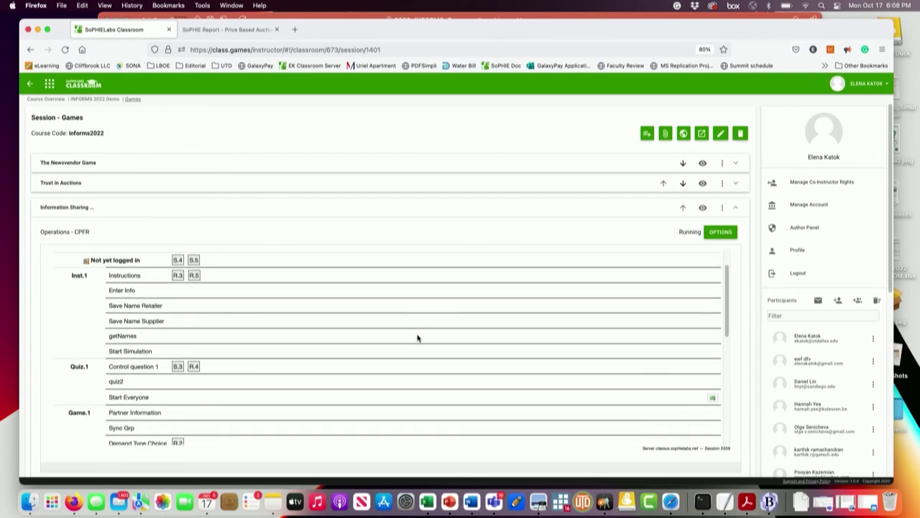
pyautogui.scroll(-2, 417, 338)
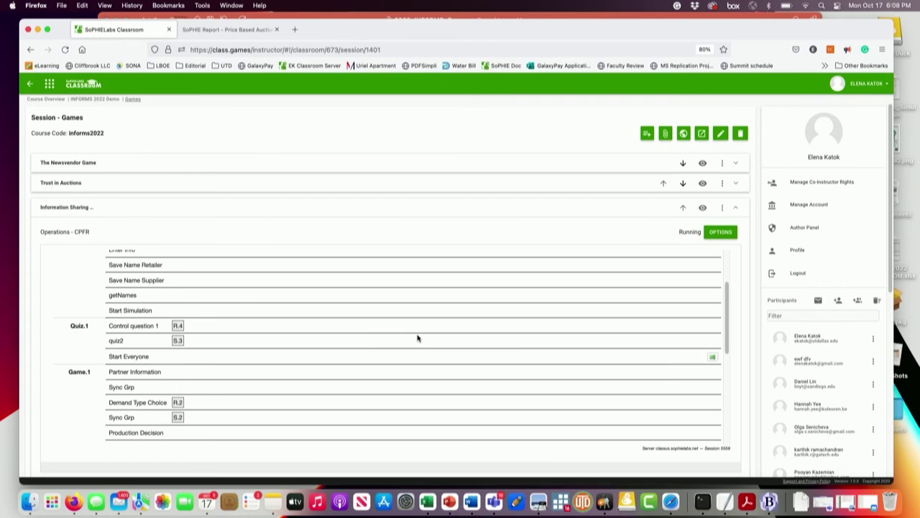
pyautogui.scroll(-6, 417, 338)
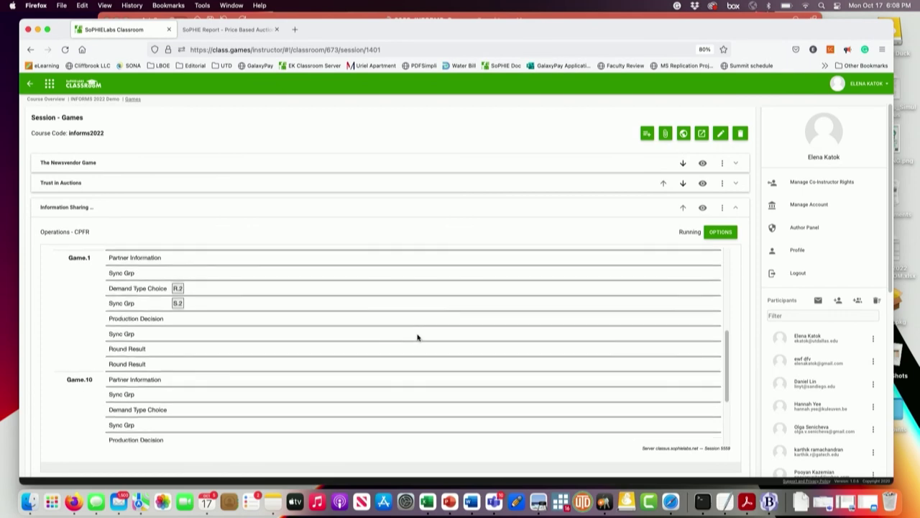
pyautogui.scroll(-5, 416, 336)
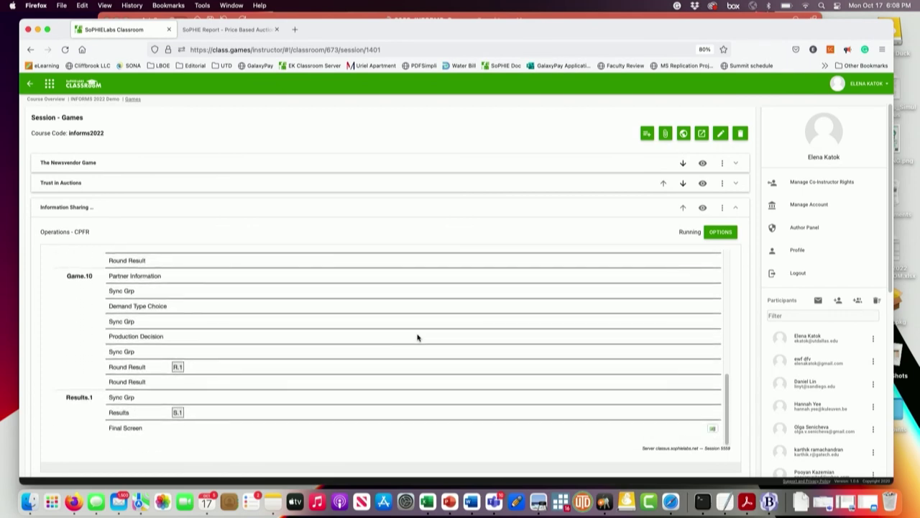
pyautogui.scroll(6, 417, 337)
pyautogui.scroll(7, 417, 338)
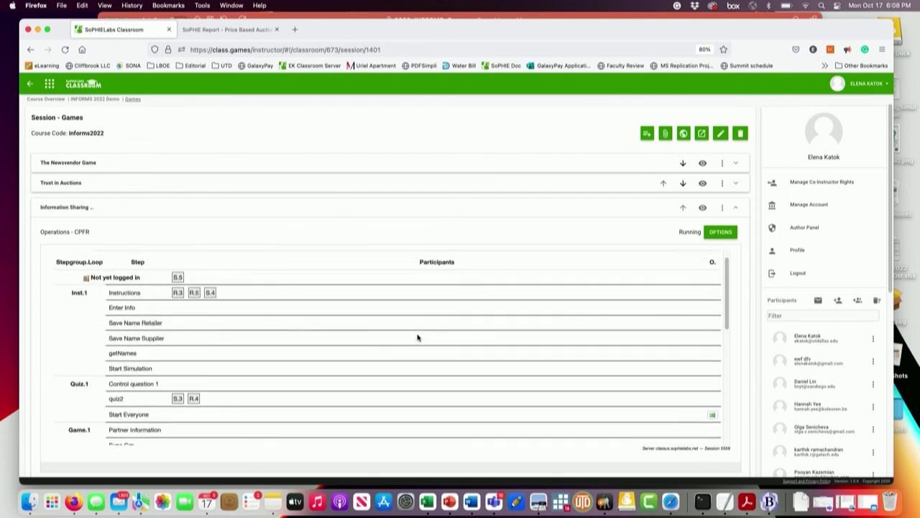
pyautogui.scroll(-1, 417, 336)
pyautogui.scroll(2, 417, 336)
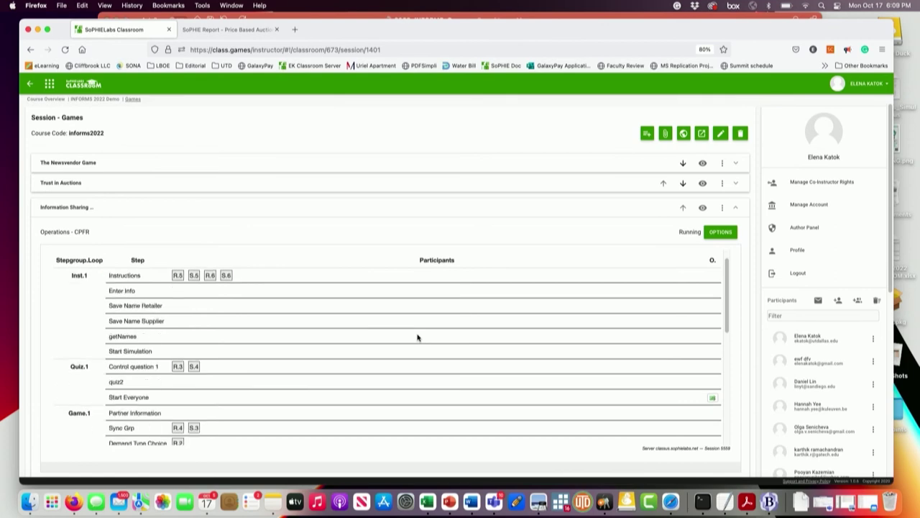
# Recheck which participants have moved from the Inst.1 and Quiz.1 stages into the Game.1 steps
pyautogui.scroll(-5, 417, 337)
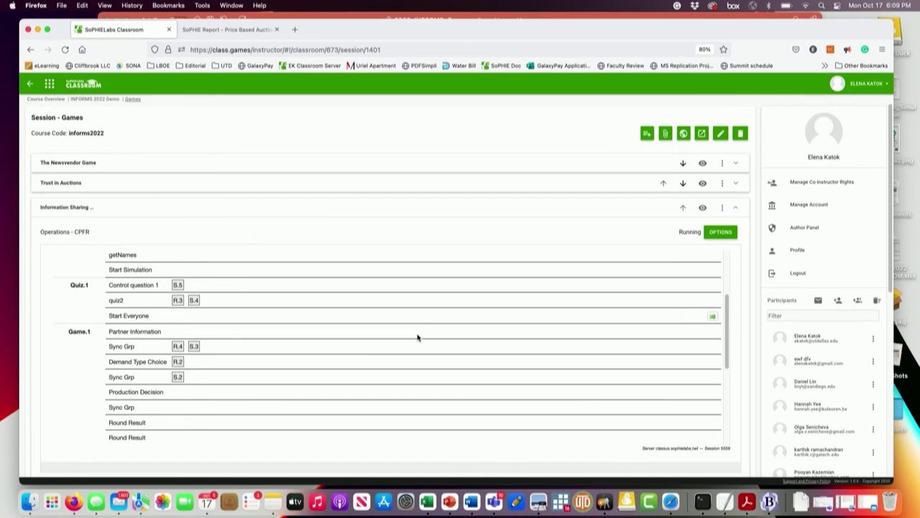
pyautogui.scroll(5, 346, 257)
pyautogui.scroll(1, 346, 256)
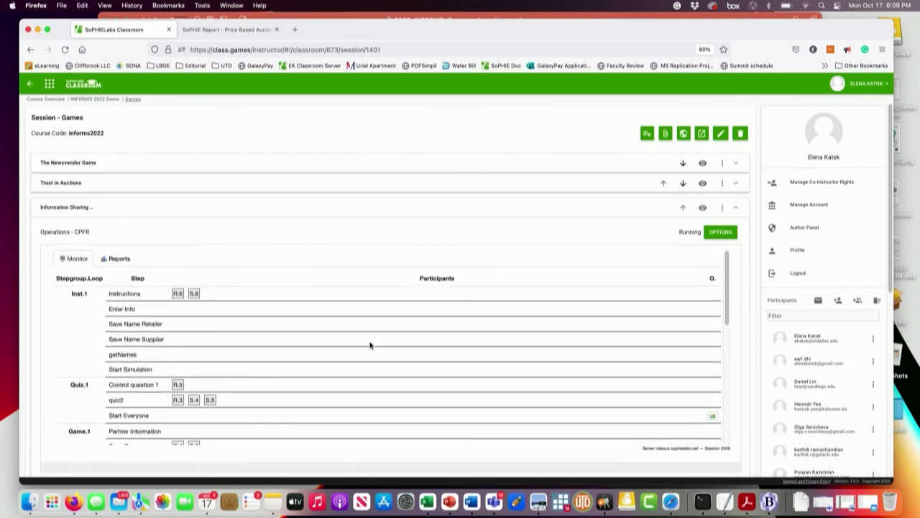
pyautogui.scroll(-3, 371, 345)
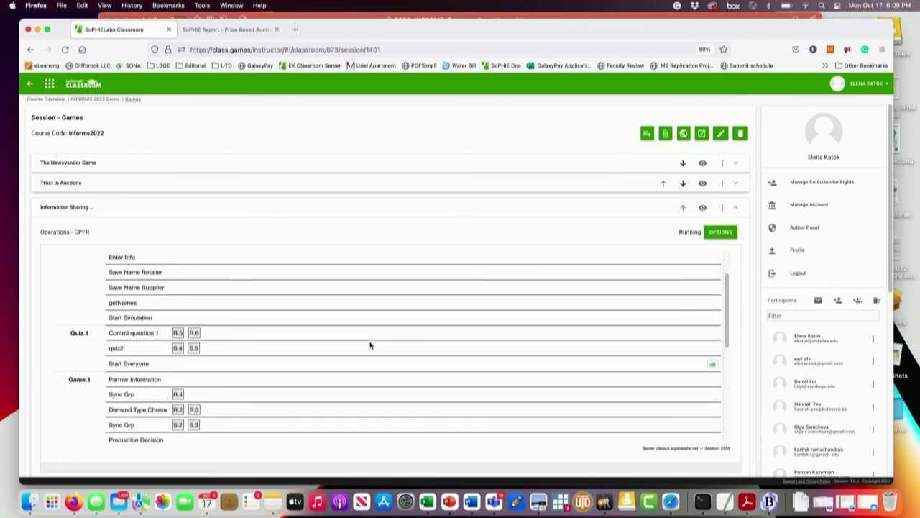
pyautogui.scroll(-2, 370, 345)
pyautogui.scroll(5, 370, 345)
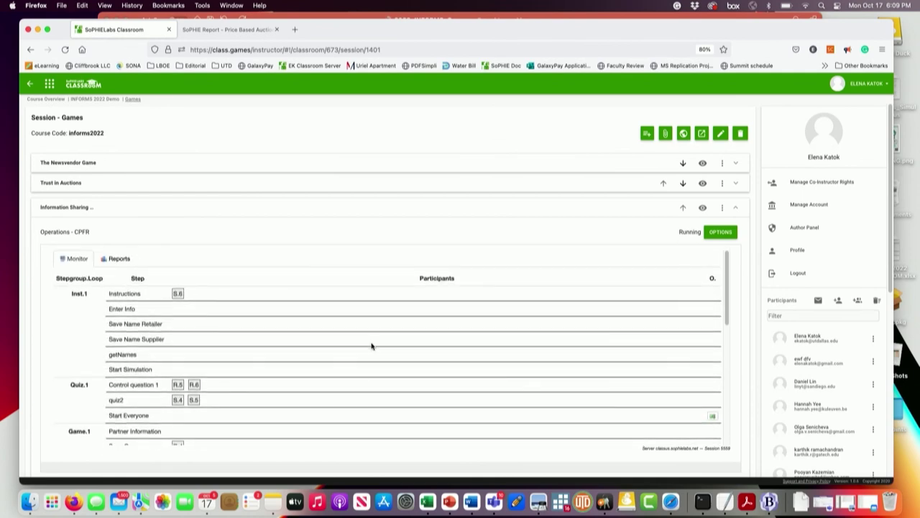
# Open the Information Sharing Game's Trust and Trustworthiness Charts report, look over its charts, and close it
pyautogui.click(122, 260)
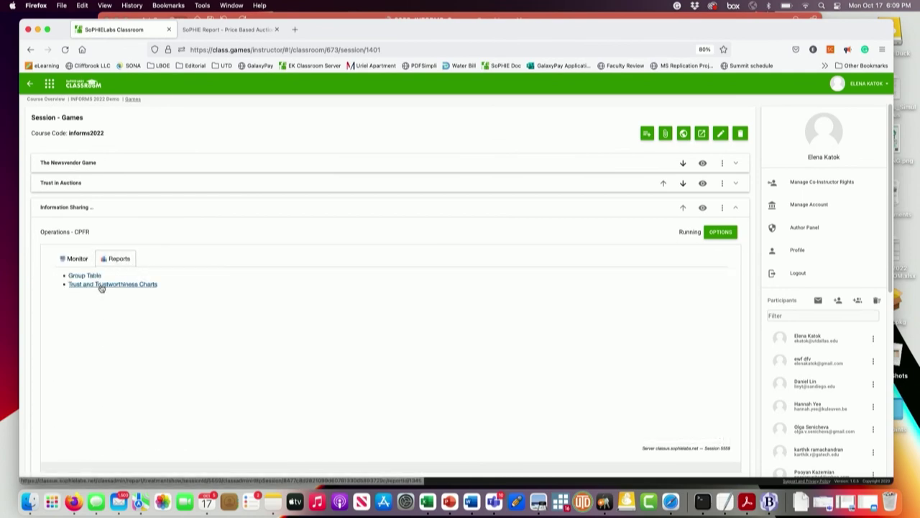
pyautogui.click(98, 284)
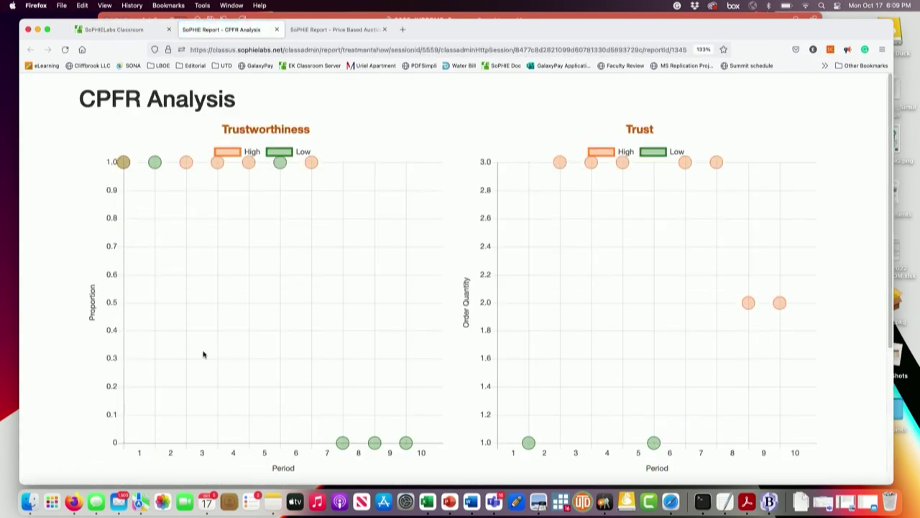
pyautogui.scroll(-1, 203, 354)
pyautogui.scroll(1, 204, 354)
pyautogui.click(276, 29)
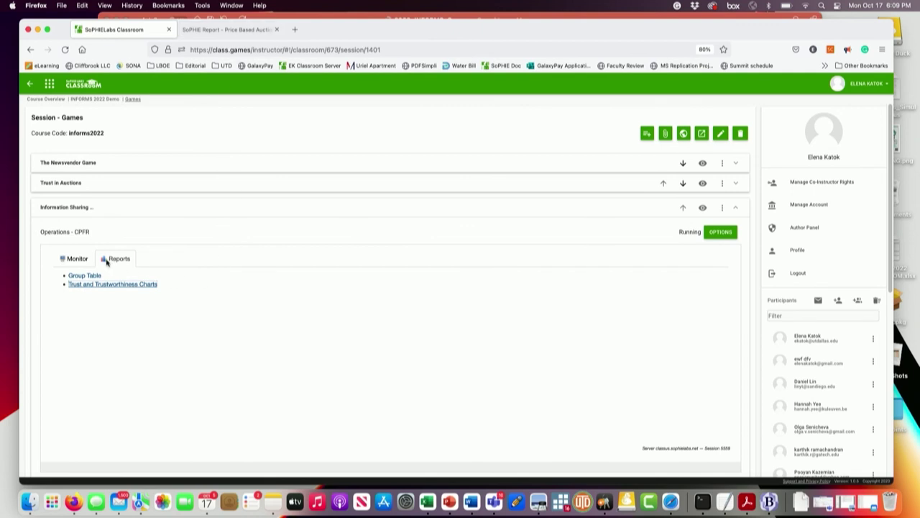
# Return to the Information Sharing Game monitor and check the participants' positions from Quiz.1 through the last stage
pyautogui.click(74, 259)
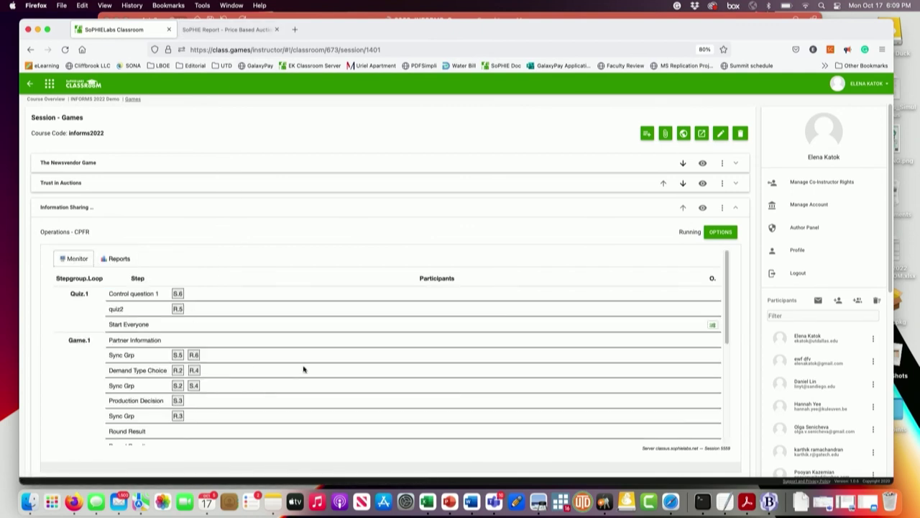
pyautogui.scroll(-5, 312, 366)
pyautogui.scroll(-4, 312, 366)
pyautogui.scroll(-4, 312, 366)
pyautogui.scroll(-3, 312, 366)
pyautogui.scroll(5, 312, 366)
pyautogui.scroll(15, 312, 366)
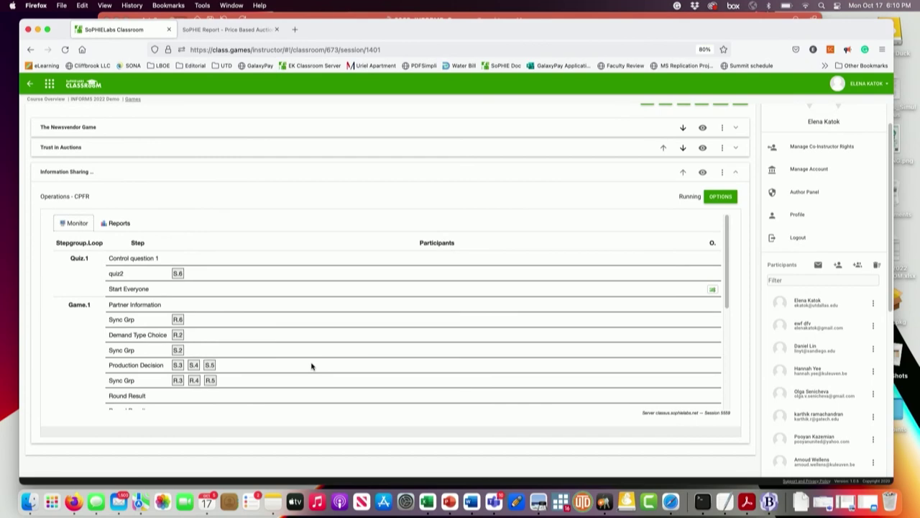
# Follow the participants' progress through the Game.1, Game.2 and Game.3 rounds in the monitor
pyautogui.scroll(-1, 311, 366)
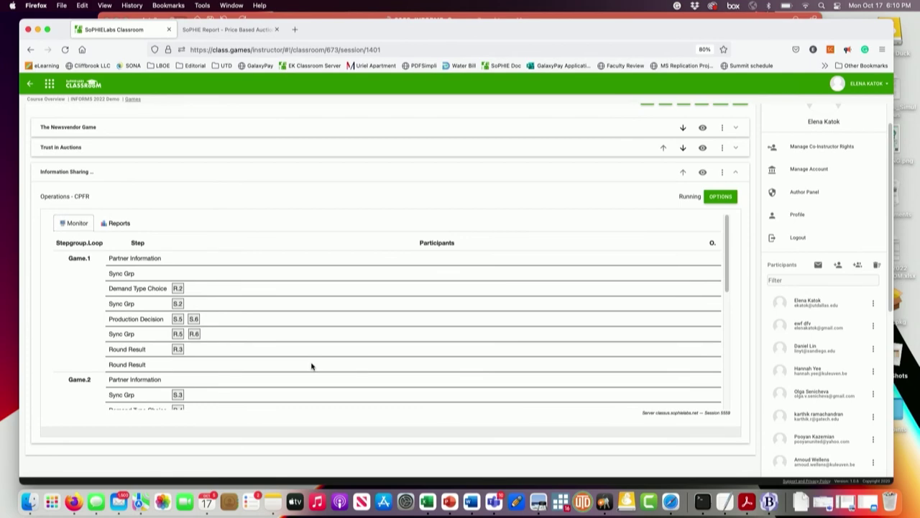
pyautogui.scroll(-3, 312, 366)
pyautogui.scroll(-15, 311, 366)
pyautogui.scroll(20, 312, 366)
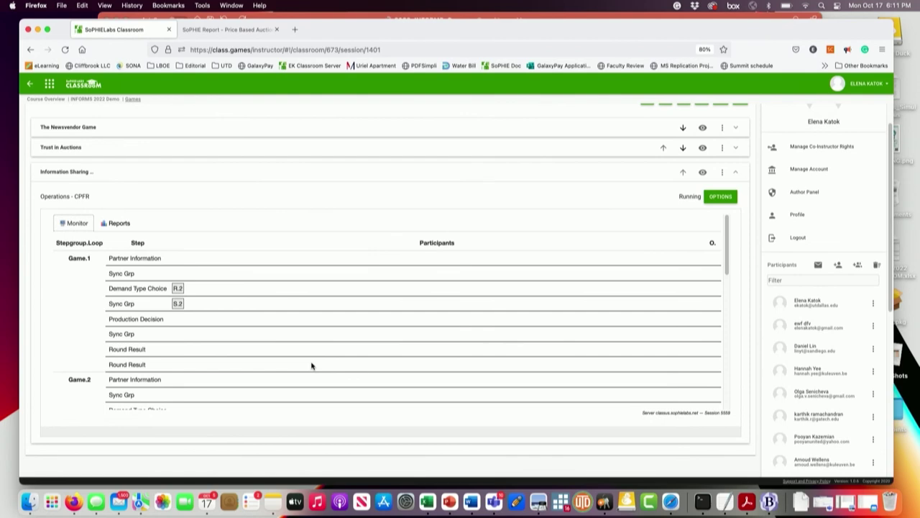
pyautogui.scroll(-5, 311, 366)
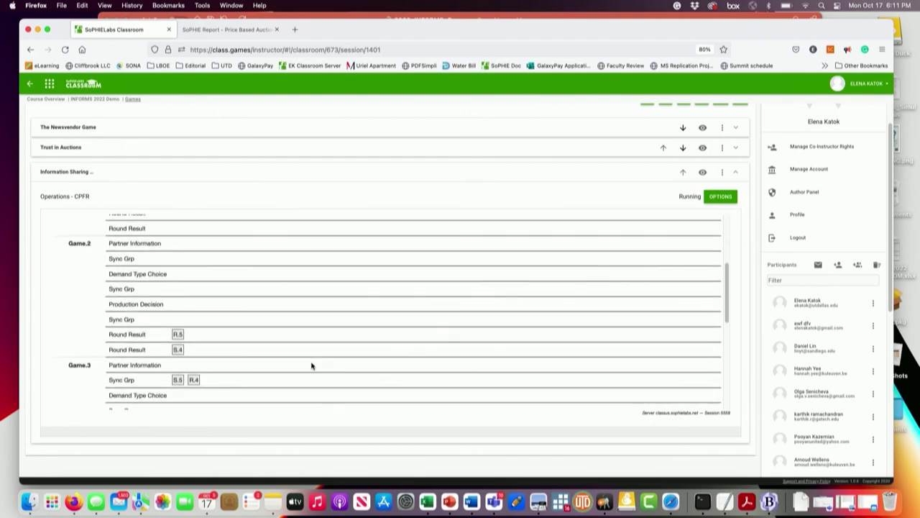
pyautogui.scroll(-3, 311, 366)
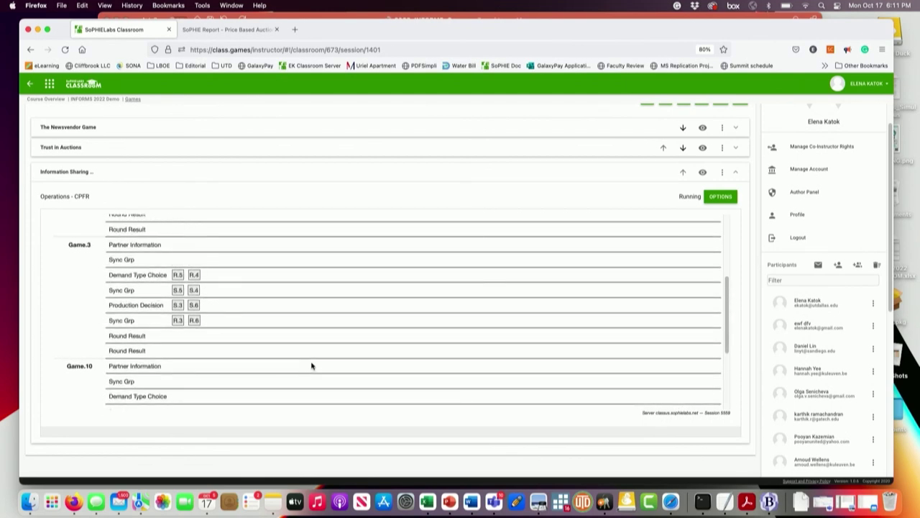
pyautogui.scroll(-1, 311, 366)
pyautogui.scroll(2, 311, 366)
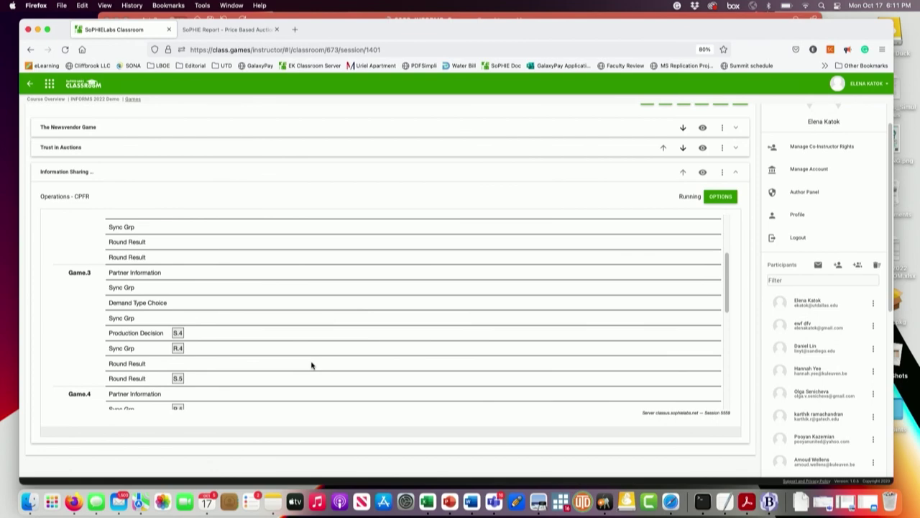
pyautogui.scroll(5, 311, 365)
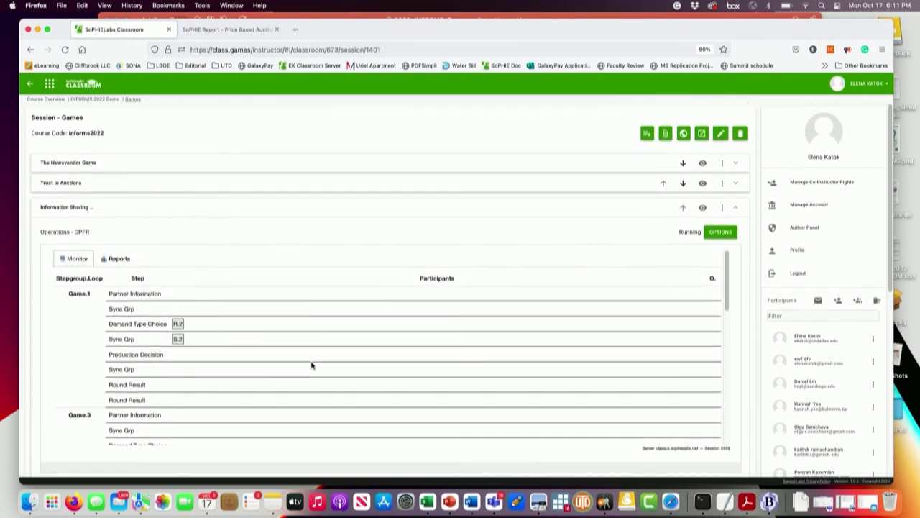
# Reopen the Trust and Trustworthiness Charts report and examine its updated charts and the Average Profits and Trust/Trustworthiness section
pyautogui.click(120, 259)
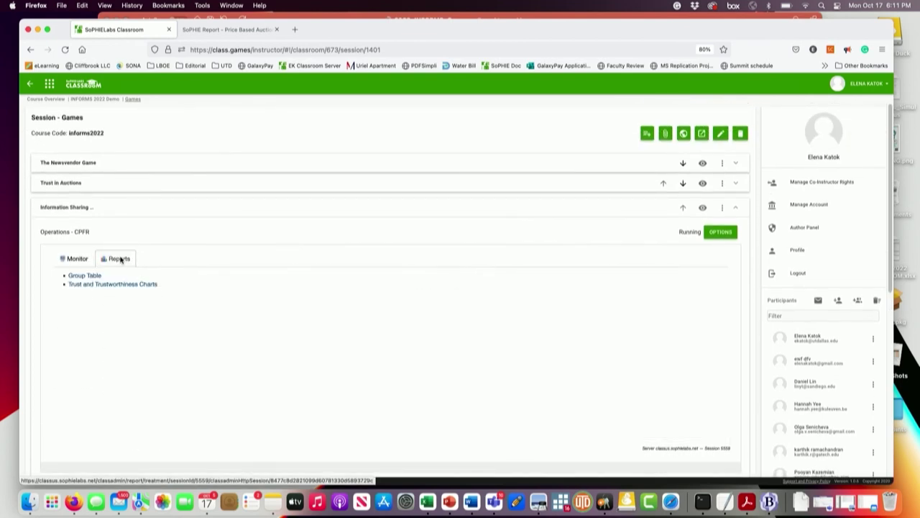
pyautogui.click(95, 285)
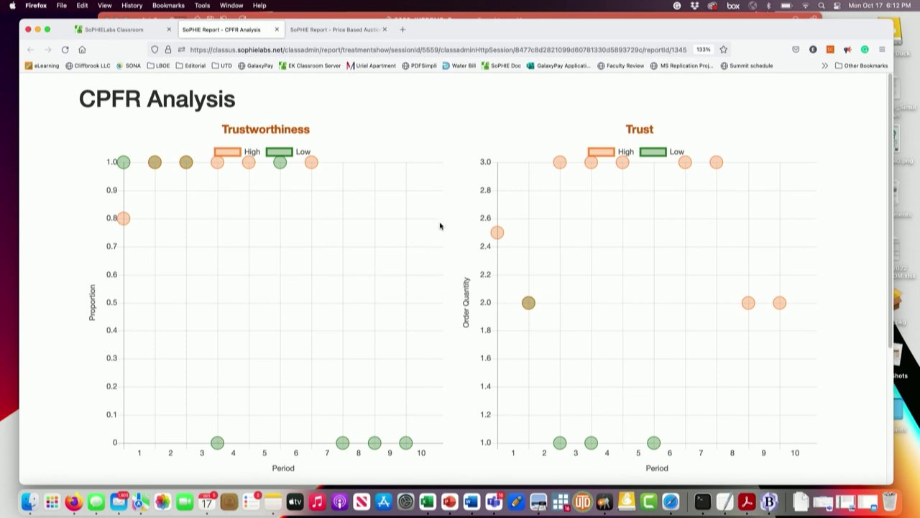
pyautogui.scroll(-1, 457, 136)
pyautogui.scroll(-3, 457, 136)
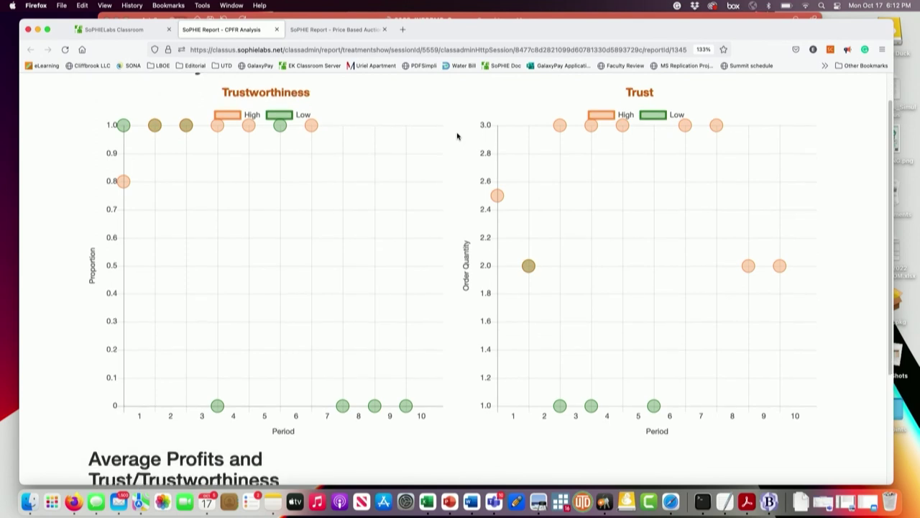
pyautogui.scroll(-3, 458, 136)
pyautogui.scroll(5, 458, 136)
pyautogui.scroll(1, 458, 136)
pyautogui.scroll(-1, 458, 136)
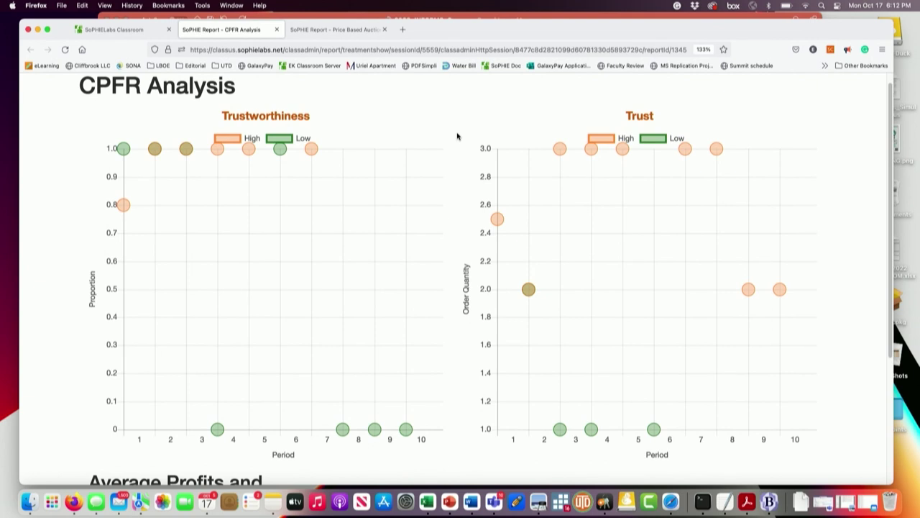
pyautogui.scroll(-4, 458, 136)
pyautogui.scroll(2, 457, 136)
pyautogui.scroll(3, 458, 136)
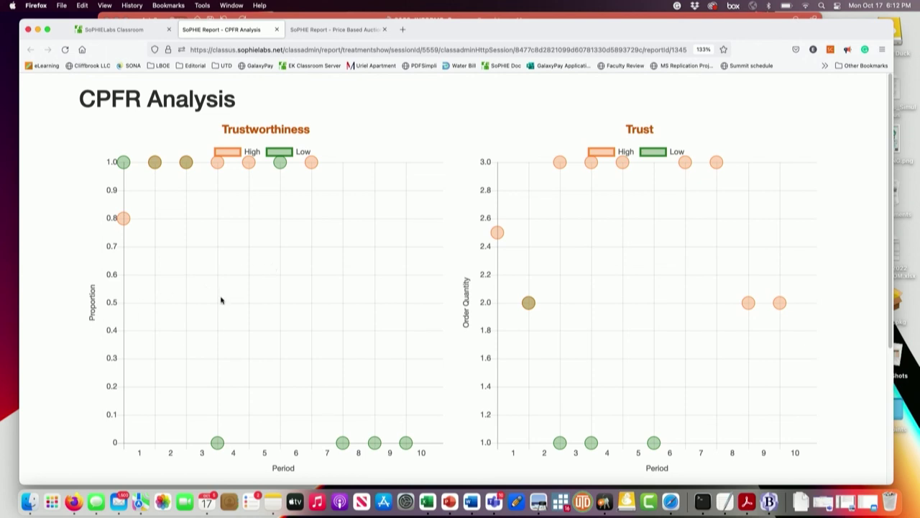
# Compare the Trustworthiness and Trust charts in the CPFR Analysis report with the average profit, truth and order figures in the table beneath them
pyautogui.scroll(-3, 221, 300)
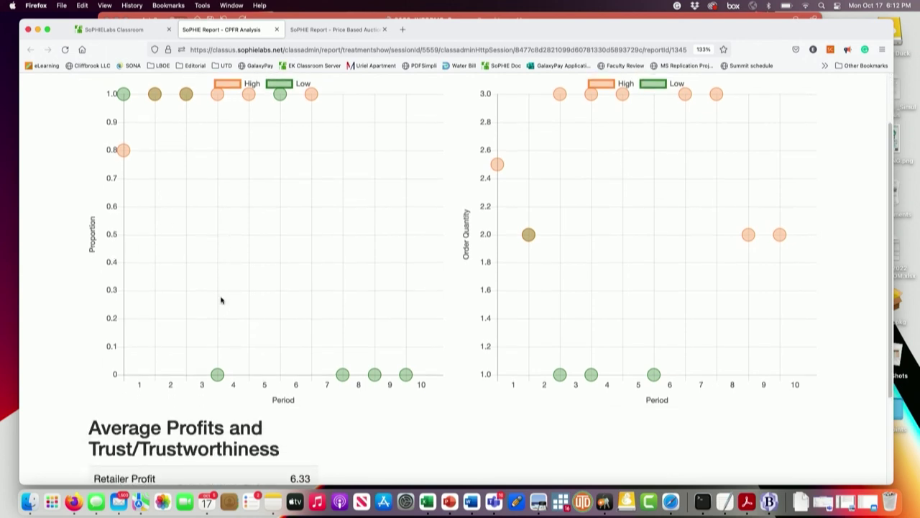
pyautogui.scroll(2, 221, 301)
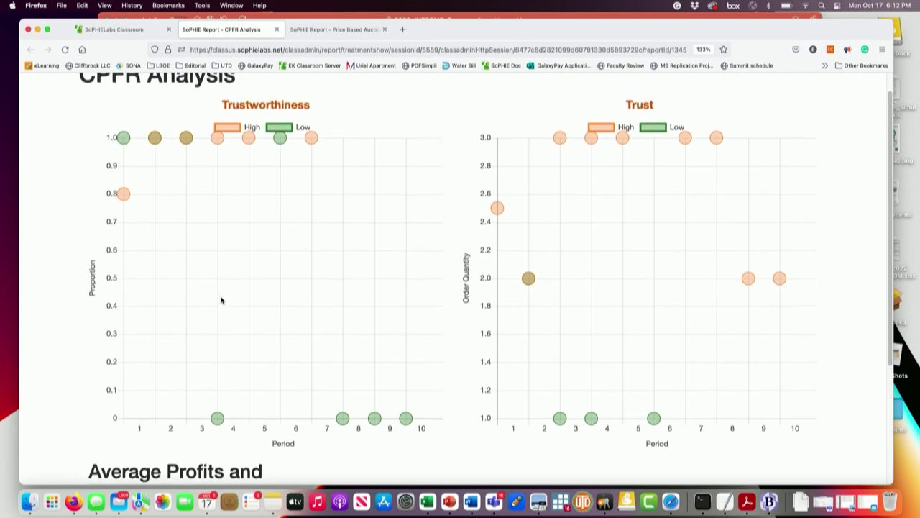
pyautogui.scroll(1, 221, 301)
pyautogui.scroll(-7, 221, 300)
pyautogui.scroll(2, 221, 299)
pyautogui.scroll(-3, 221, 298)
pyautogui.scroll(1, 220, 298)
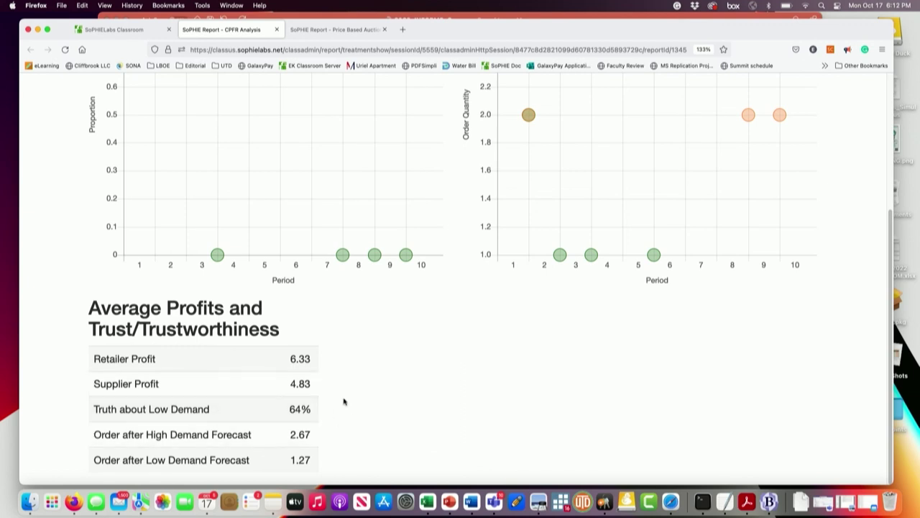
pyautogui.scroll(5, 344, 401)
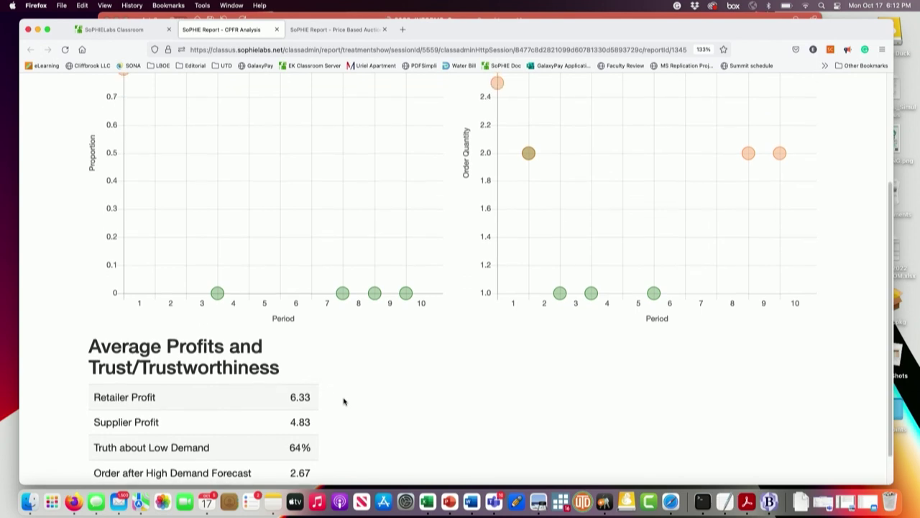
pyautogui.scroll(-1, 343, 401)
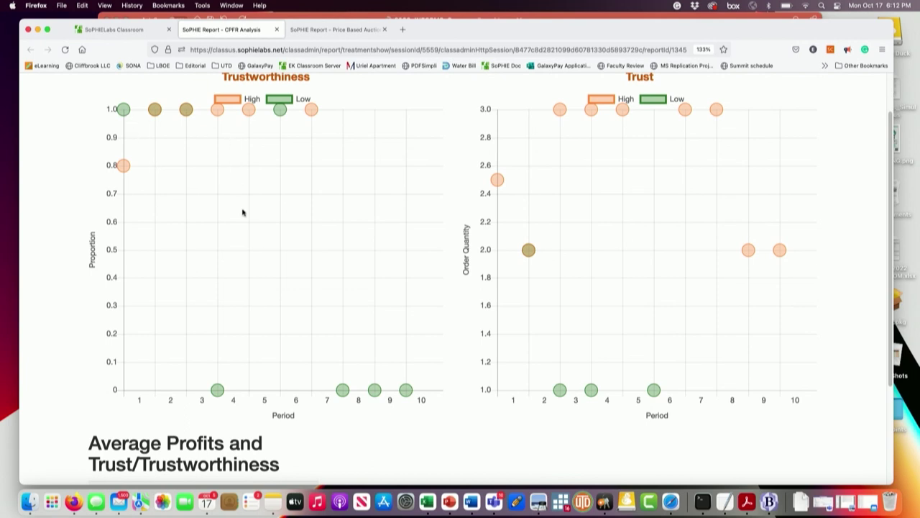
pyautogui.scroll(2, 243, 212)
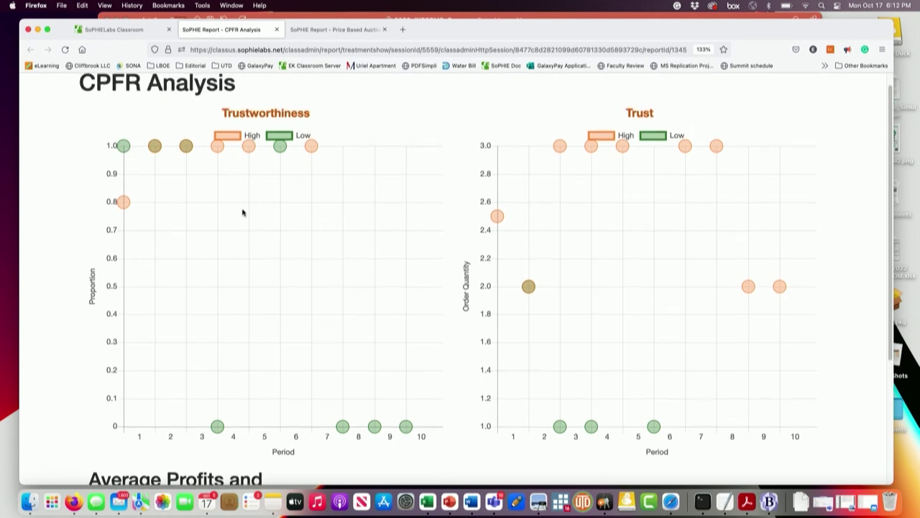